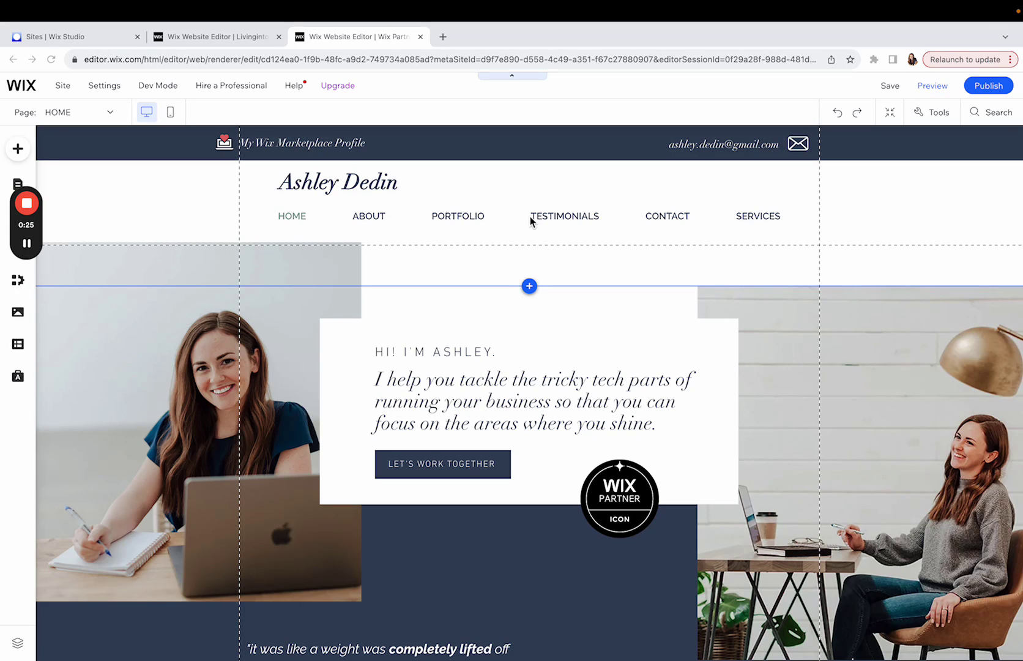
- Select the header's horizontal menu, then list the site pages, with PORTFOLIO's two sub-items and SERVICES's one
click(416, 253)
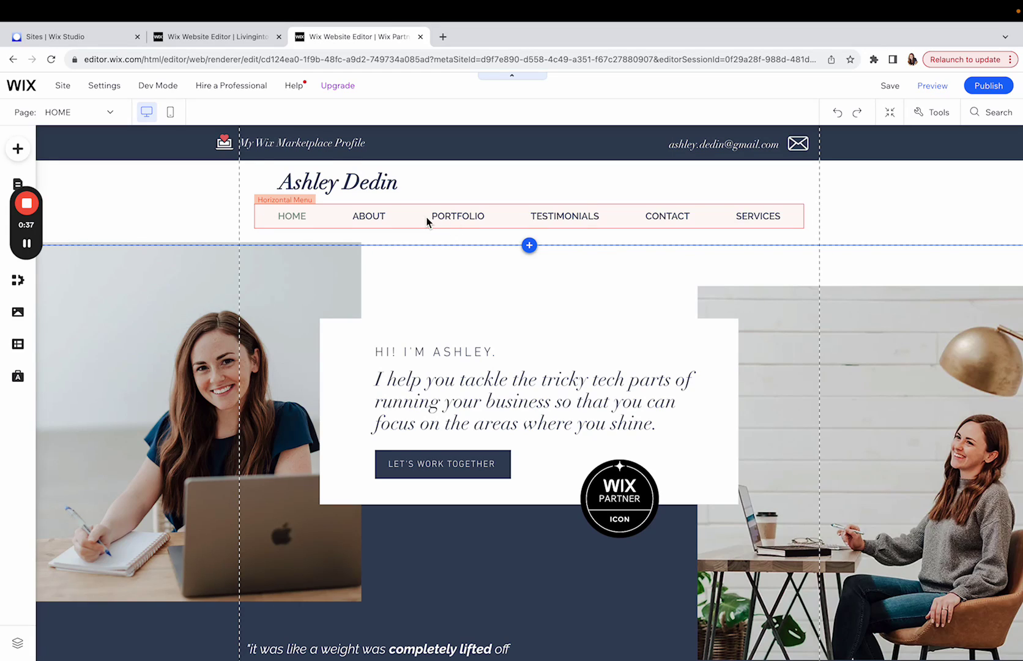
click(425, 216)
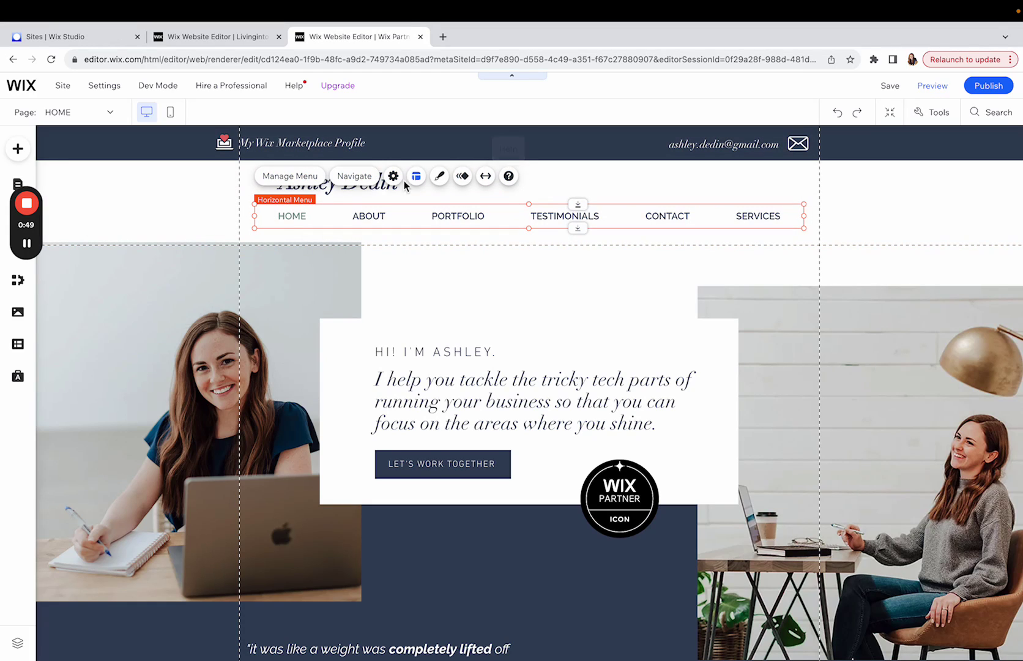
click(297, 183)
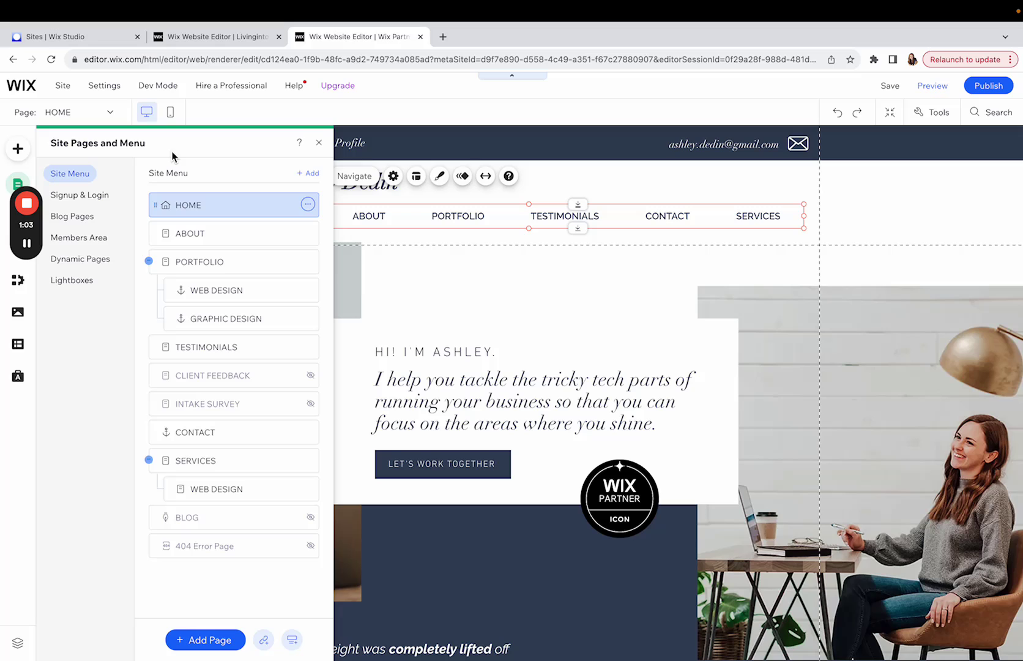
click(319, 143)
click(381, 239)
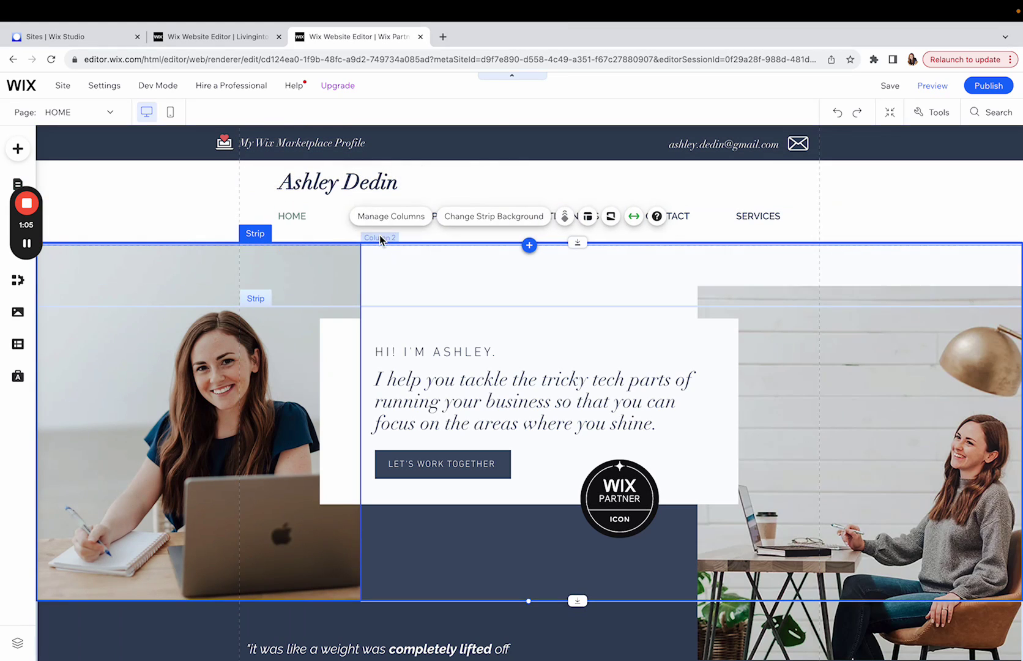
click(309, 219)
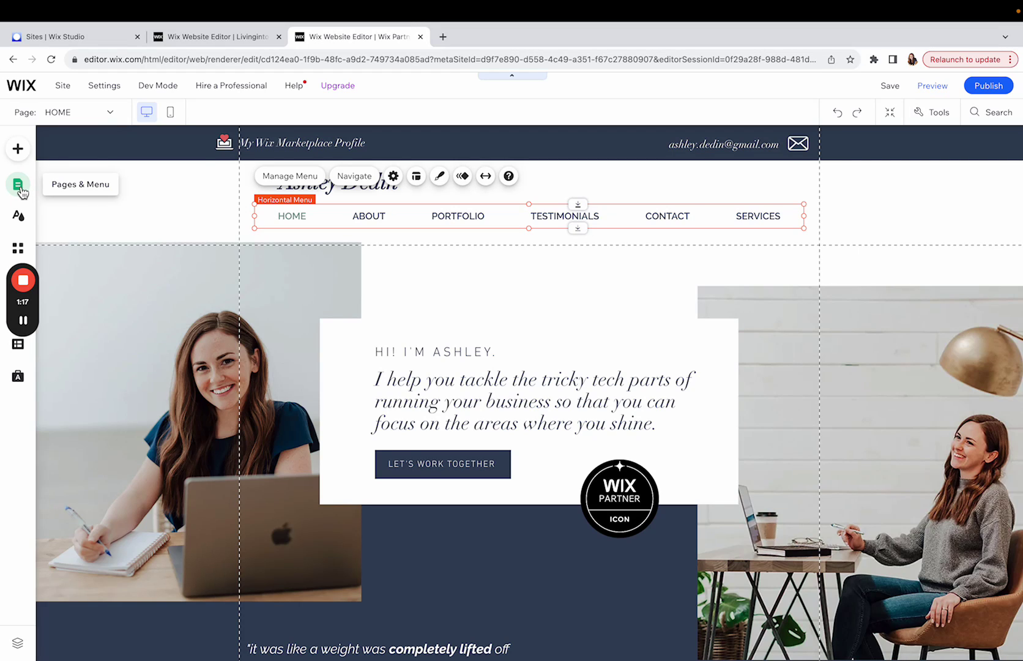
click(18, 185)
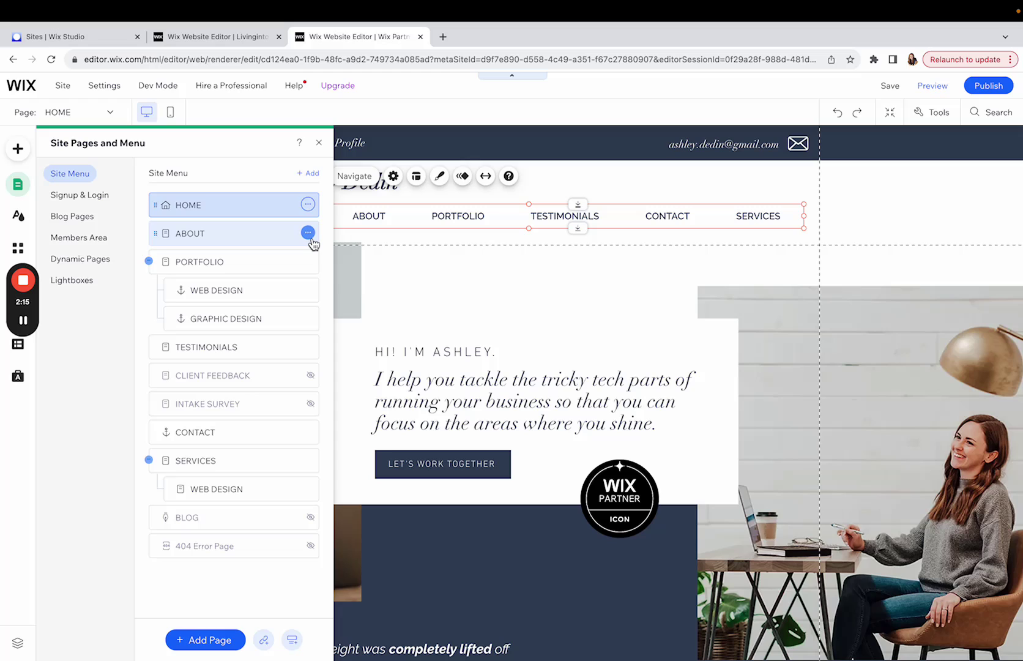
- Hide ABOUT so the header reads HOME, PORTFOLIO, TESTIMONIALS, CONTACT, SERVICES
click(228, 238)
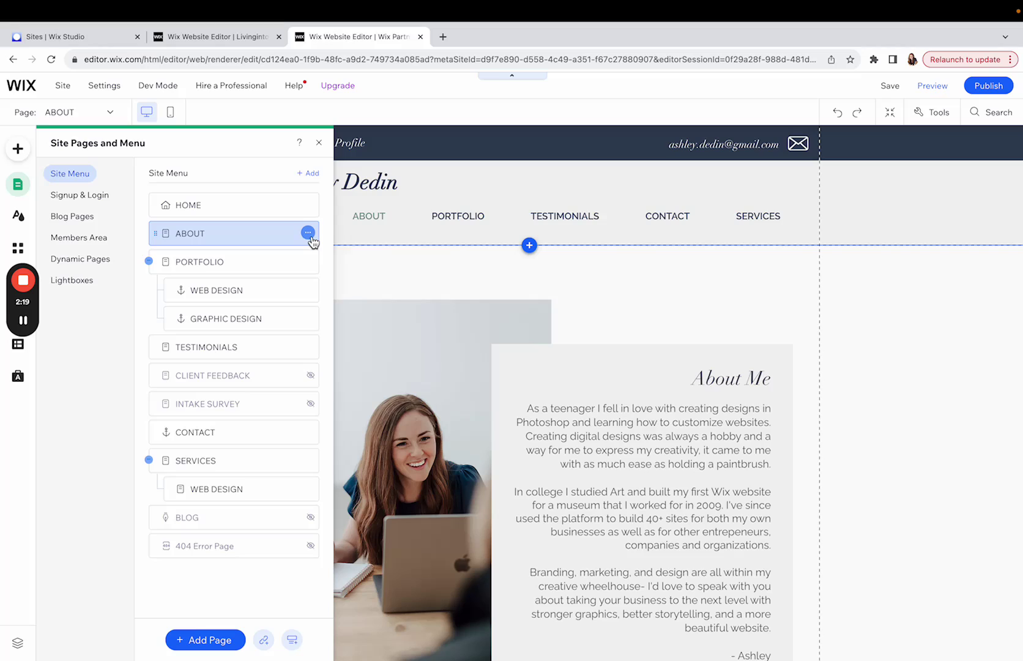
click(308, 233)
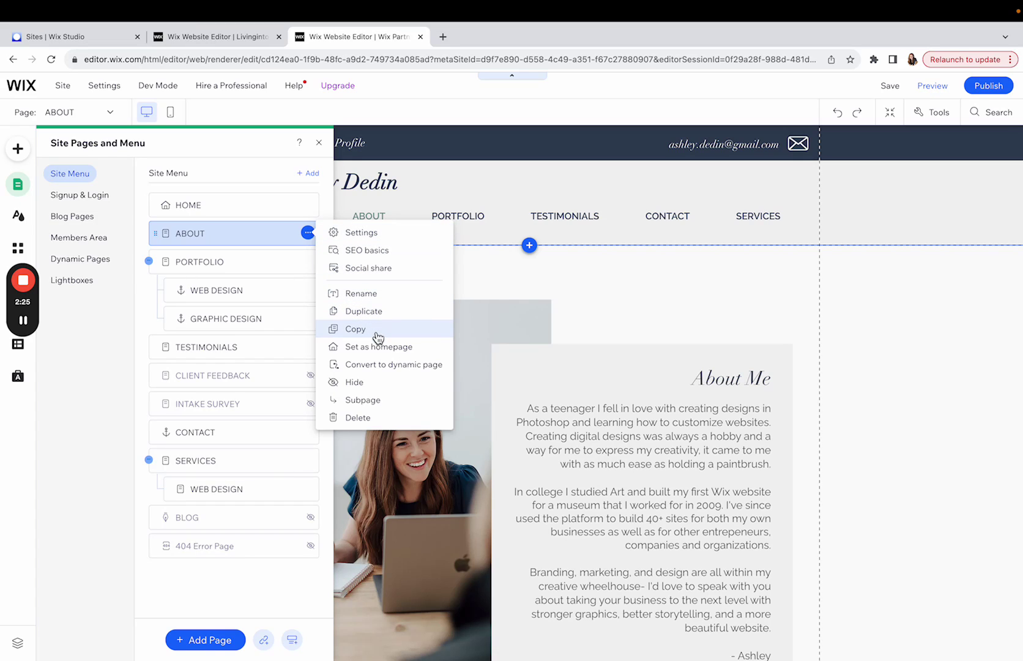
click(345, 385)
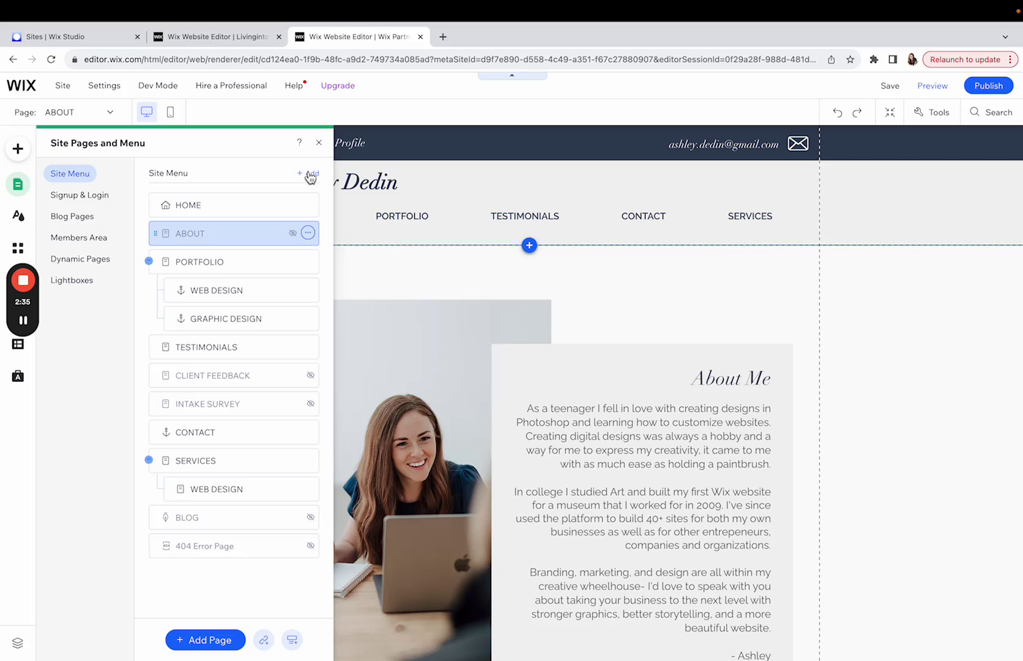
click(318, 142)
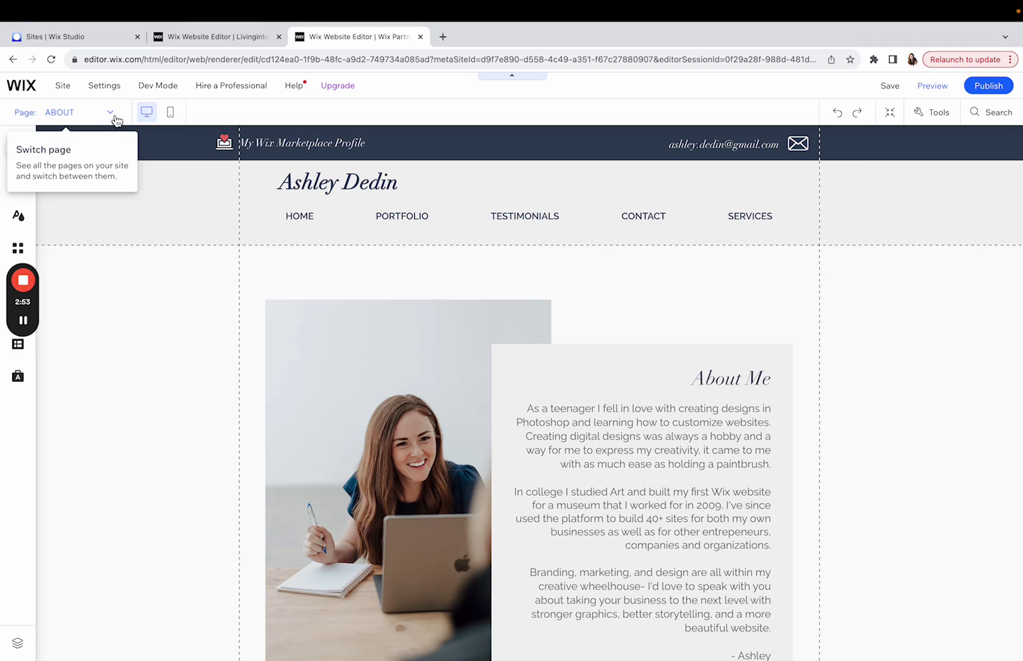
- Switch the editor from the ABOUT page to the HOME page using the Page dropdown
click(111, 115)
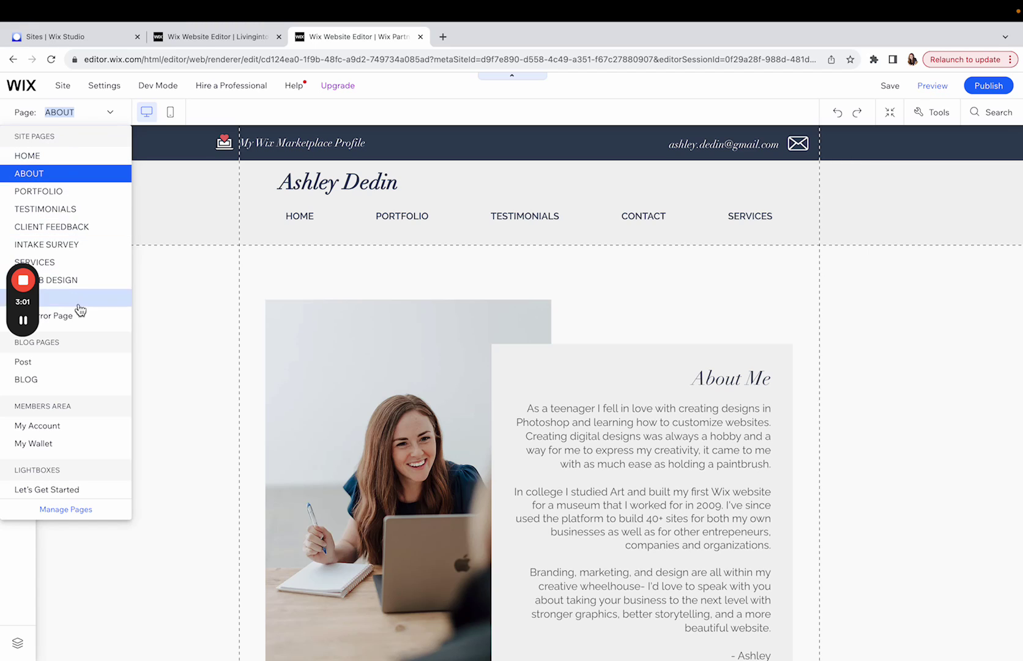
click(25, 155)
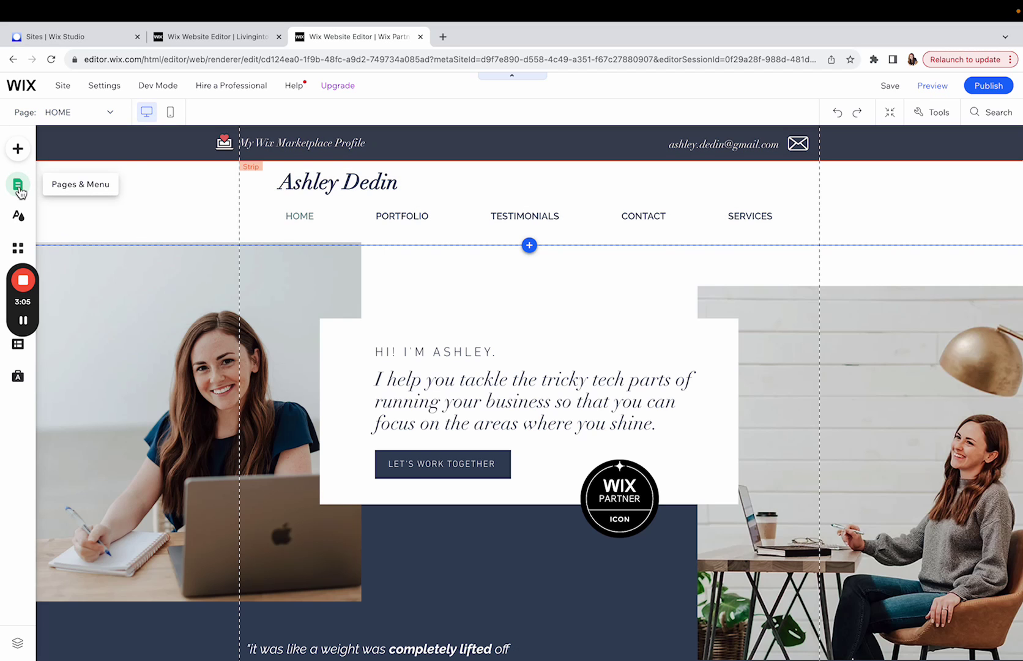
- Show the ABOUT page again so it returns to the HOME page's header menu
click(19, 188)
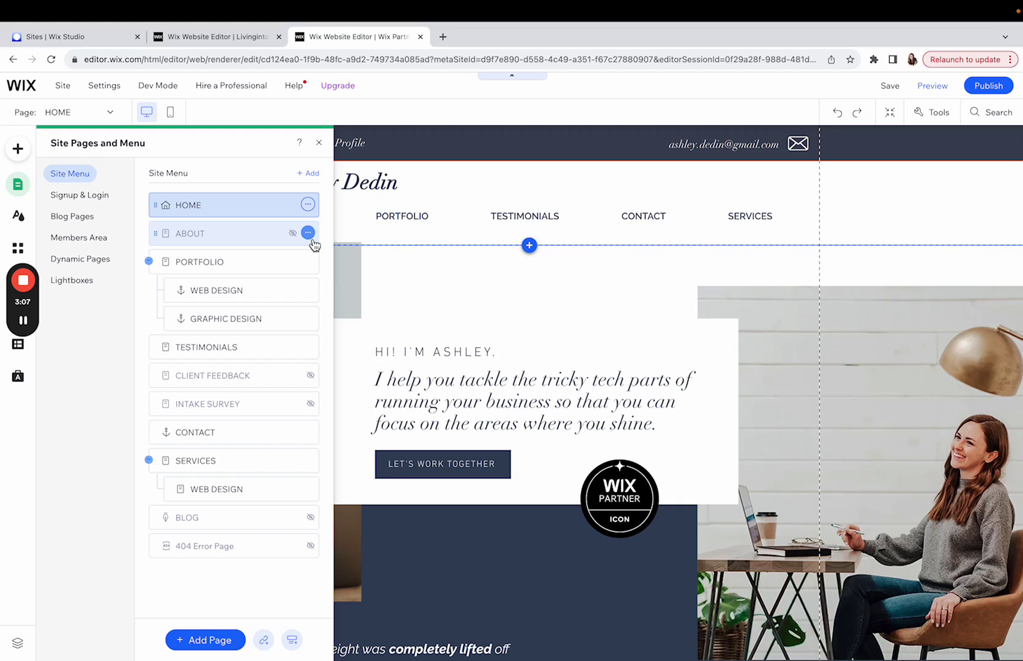
click(309, 234)
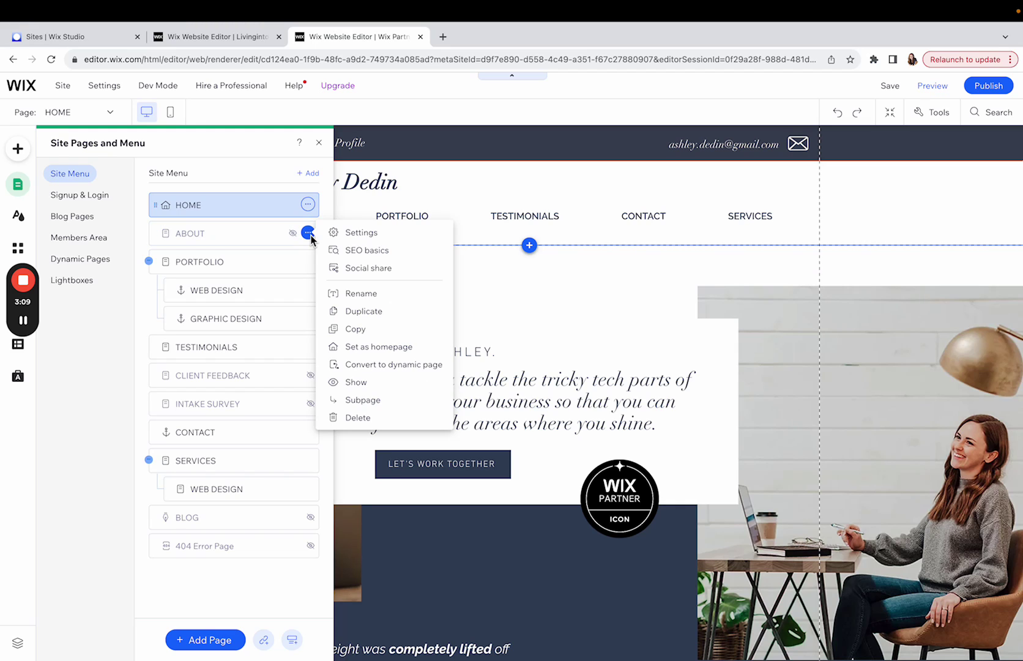
click(308, 233)
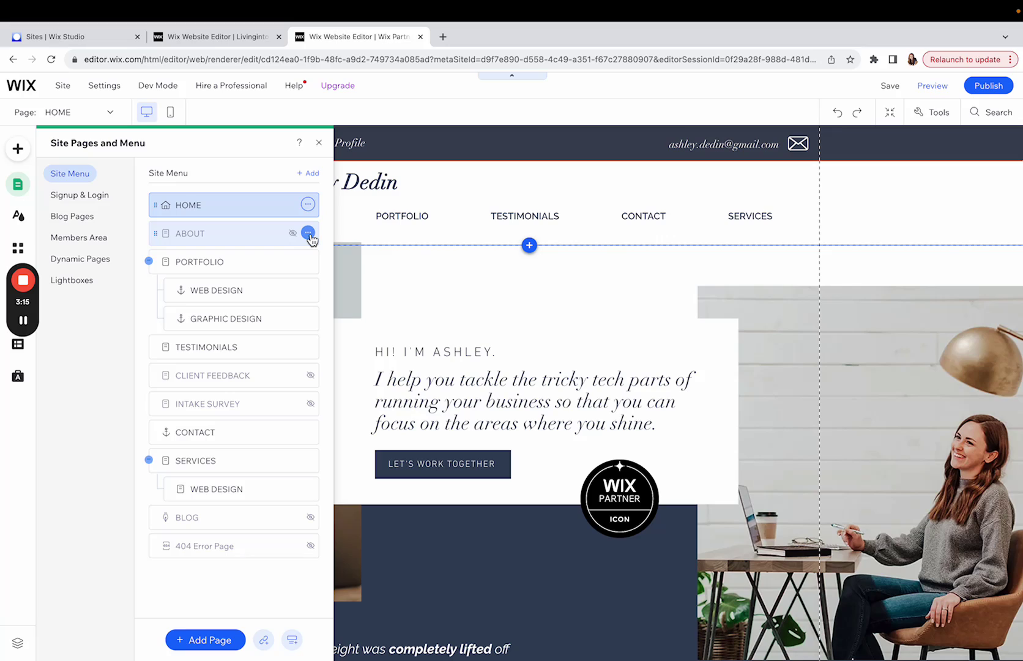
click(309, 234)
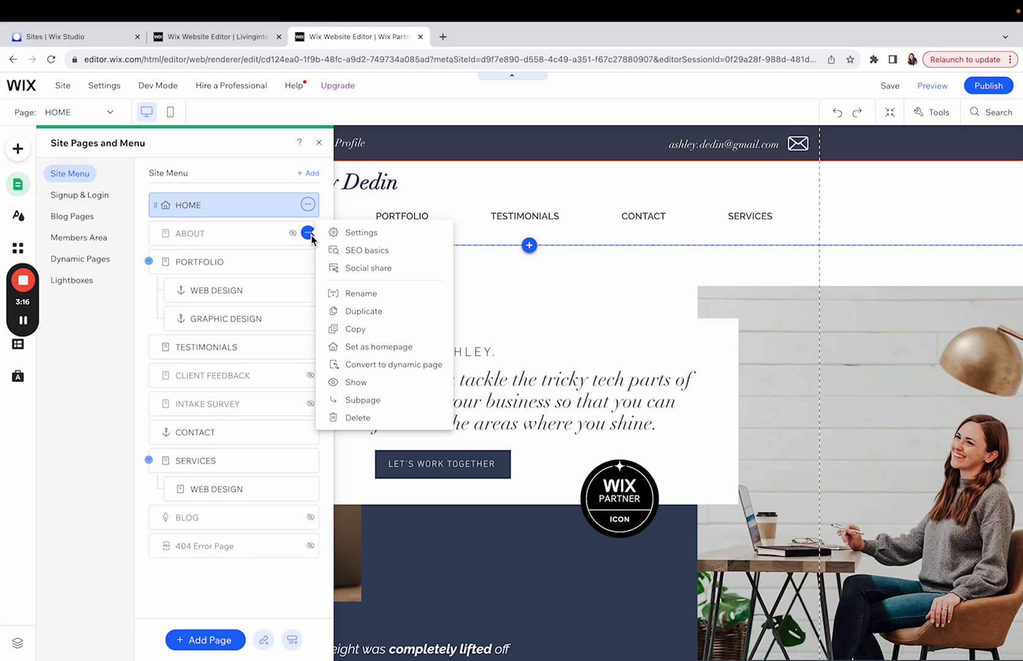
click(353, 383)
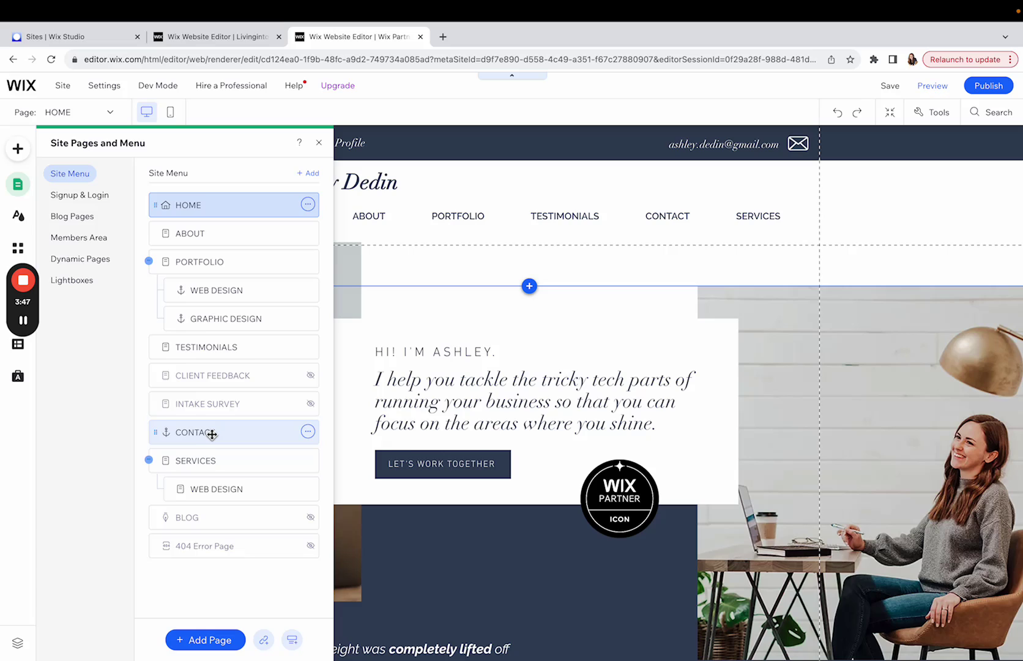
- Drag CONTACT below SERVICES > WEB DESIGN so the menu ends with SERVICES, CONTACT
drag(214, 435, 191, 489)
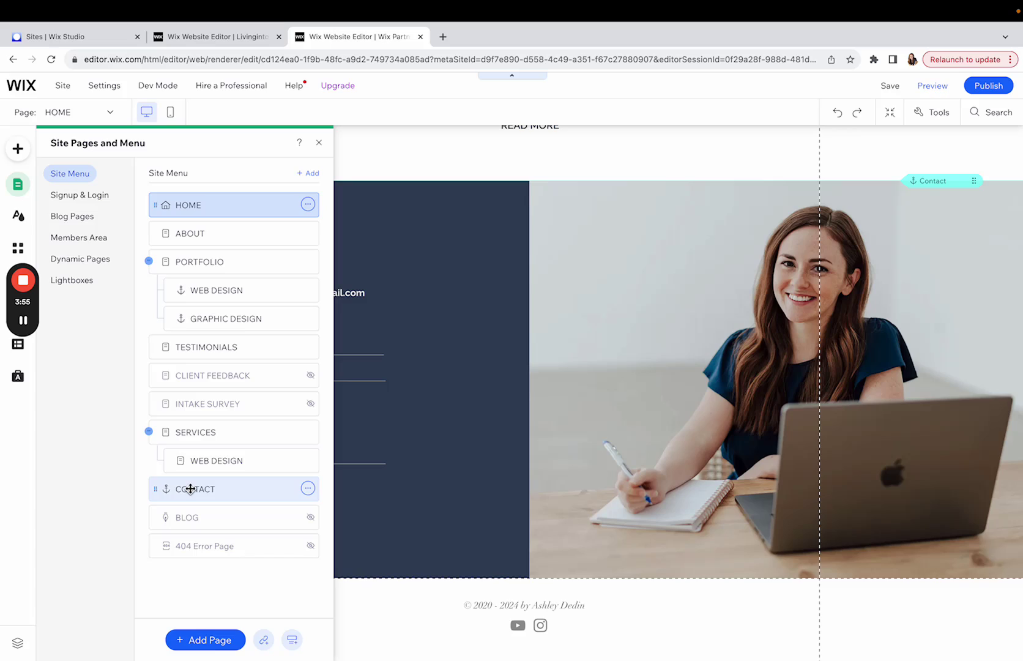
scroll(440, 378, up, 10)
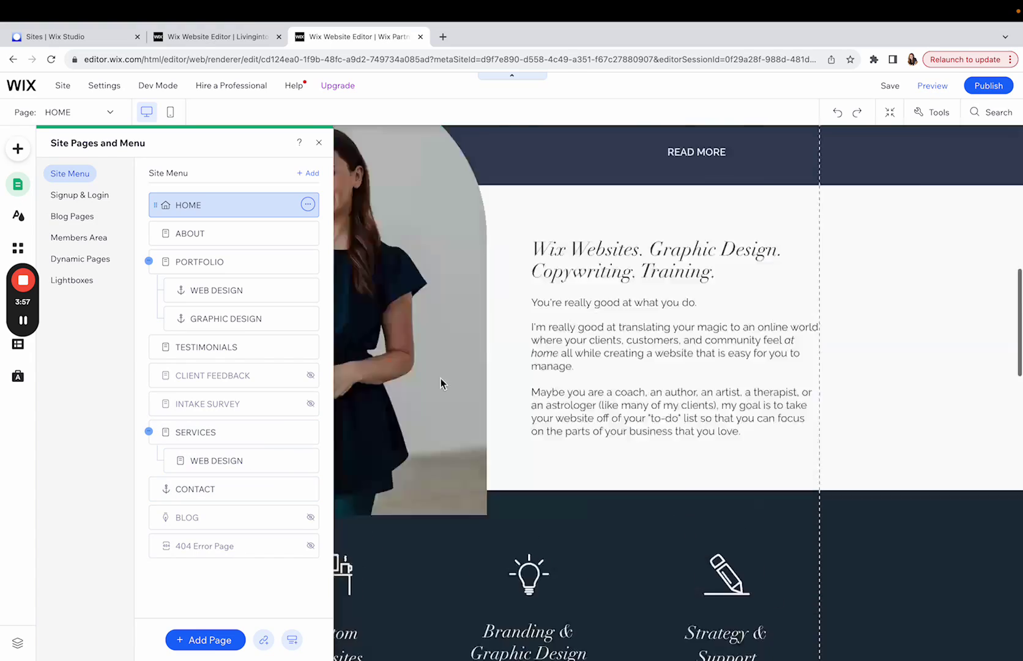
scroll(440, 383, up, 5)
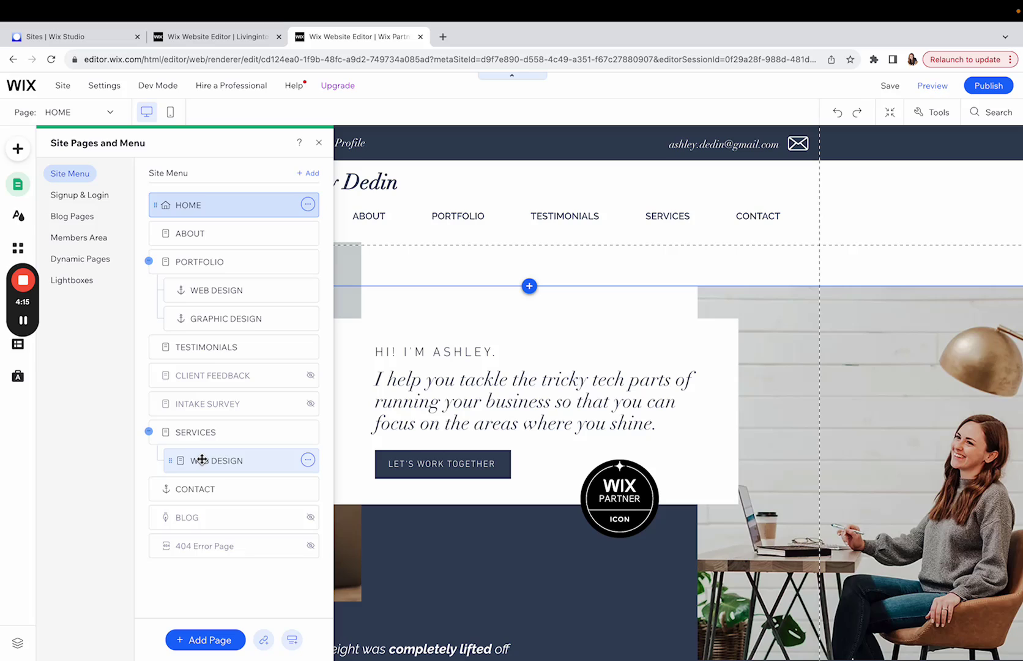
- Show BLOG, nest it under SERVICES after WEB DESIGN, and open the BLOG page
click(308, 516)
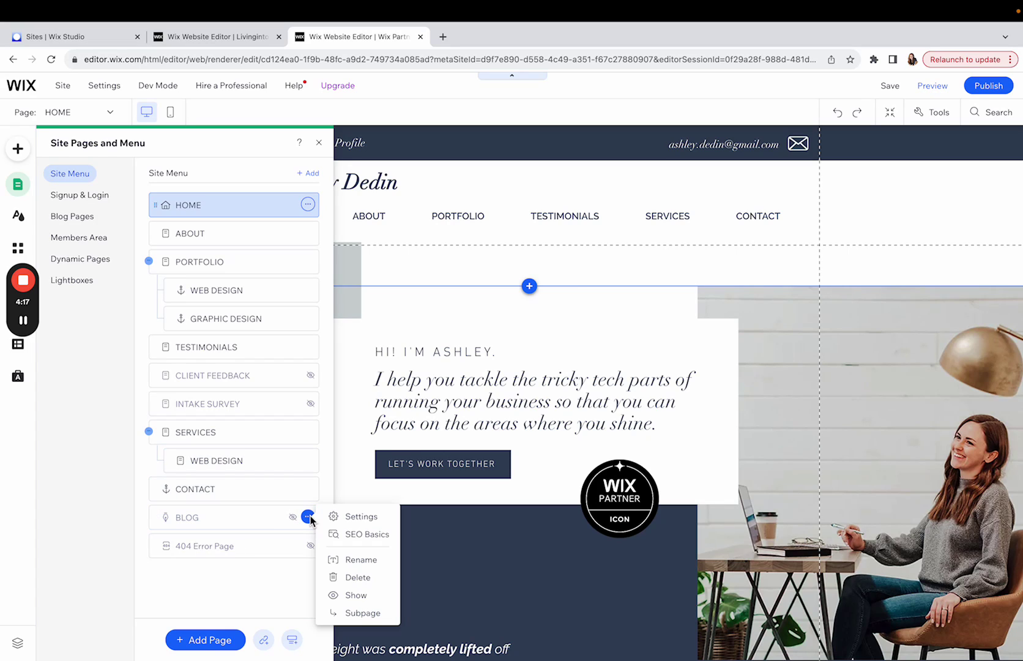
click(355, 592)
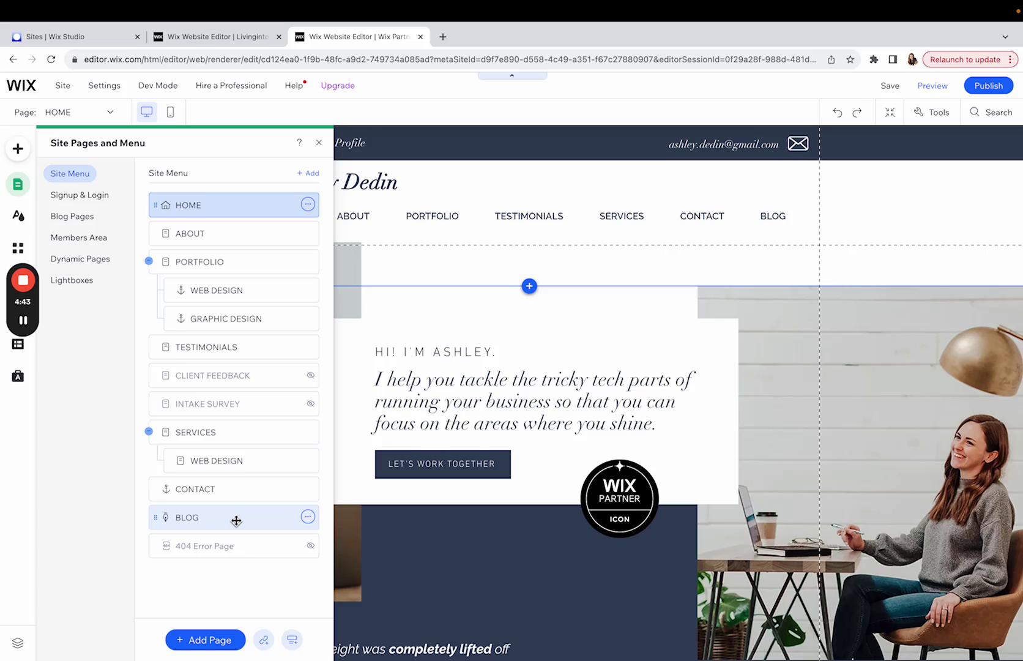
drag(237, 518, 285, 487)
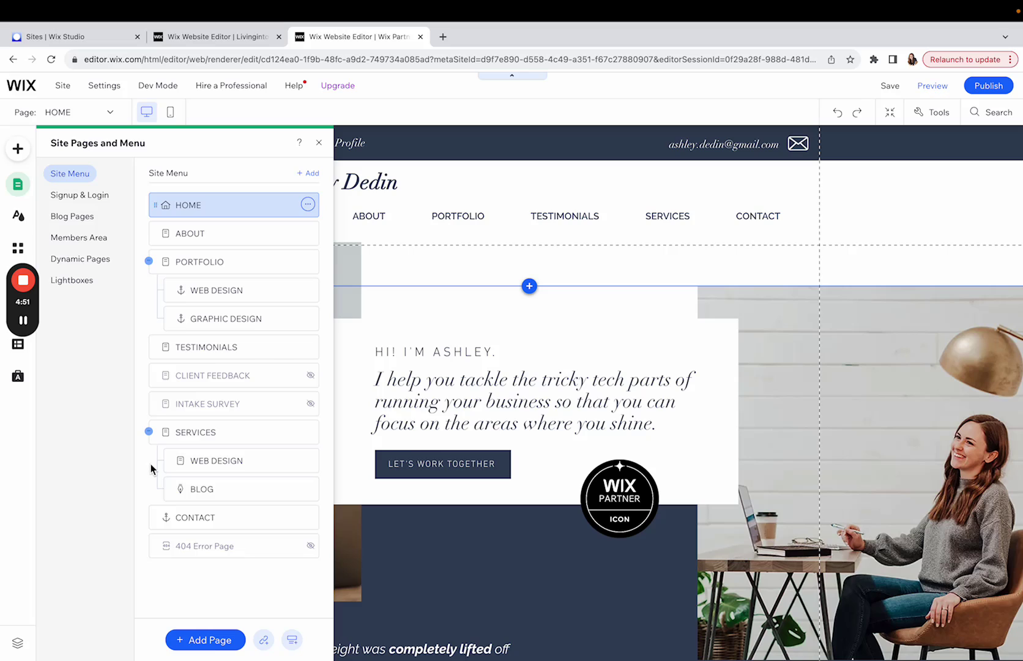
click(188, 489)
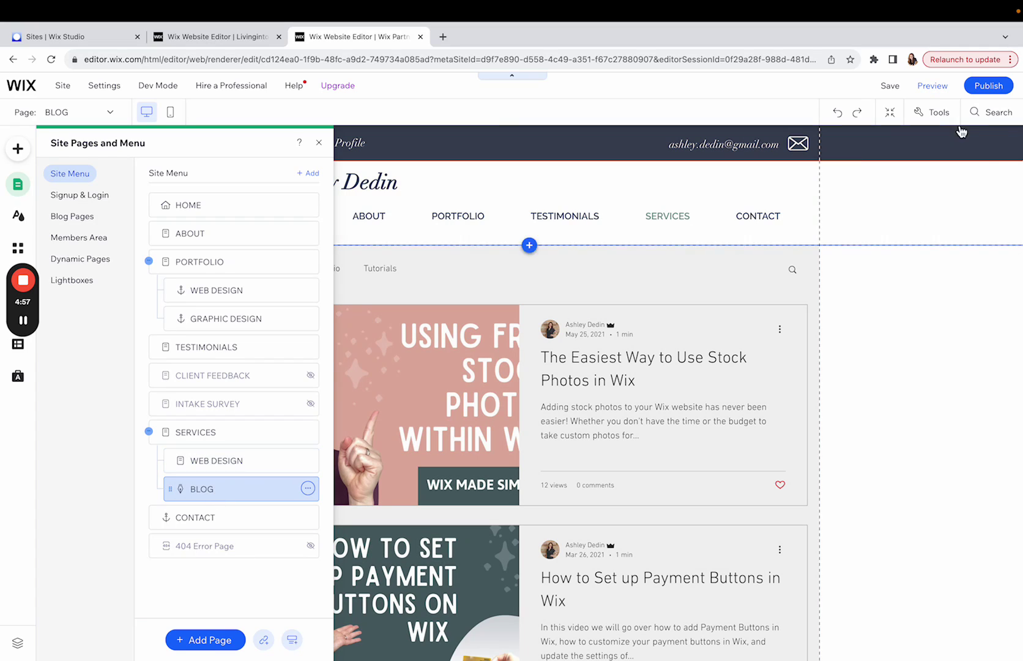
- Preview the live BLOG page to check the reorganised header menu
click(934, 90)
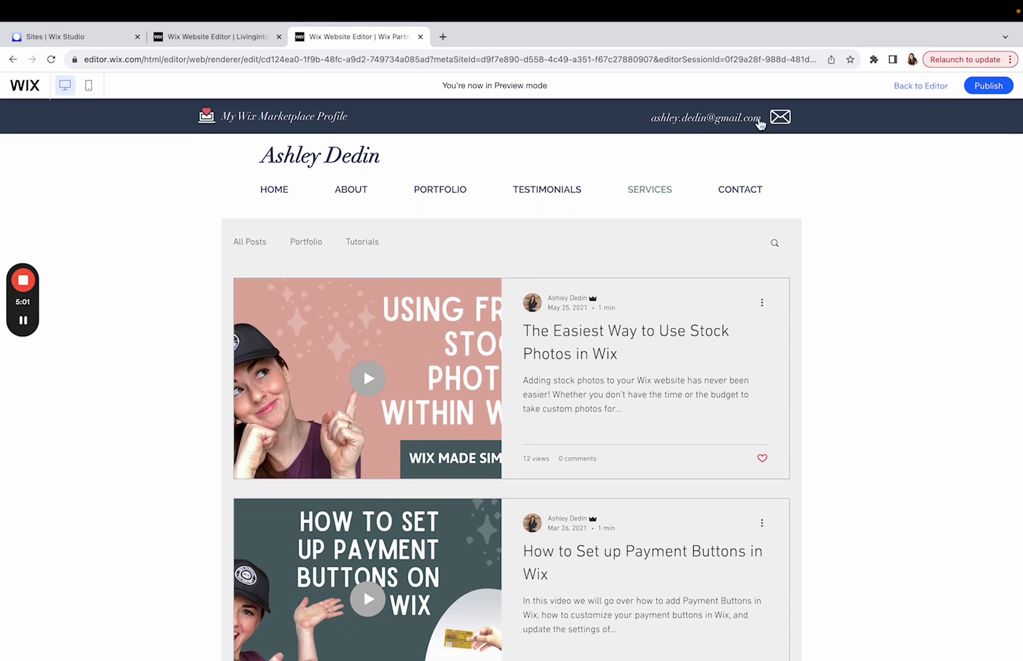
mouse_move(652, 195)
- Back in the editor, hide BLOG and move it out of SERVICES to top level after CONTACT
click(926, 90)
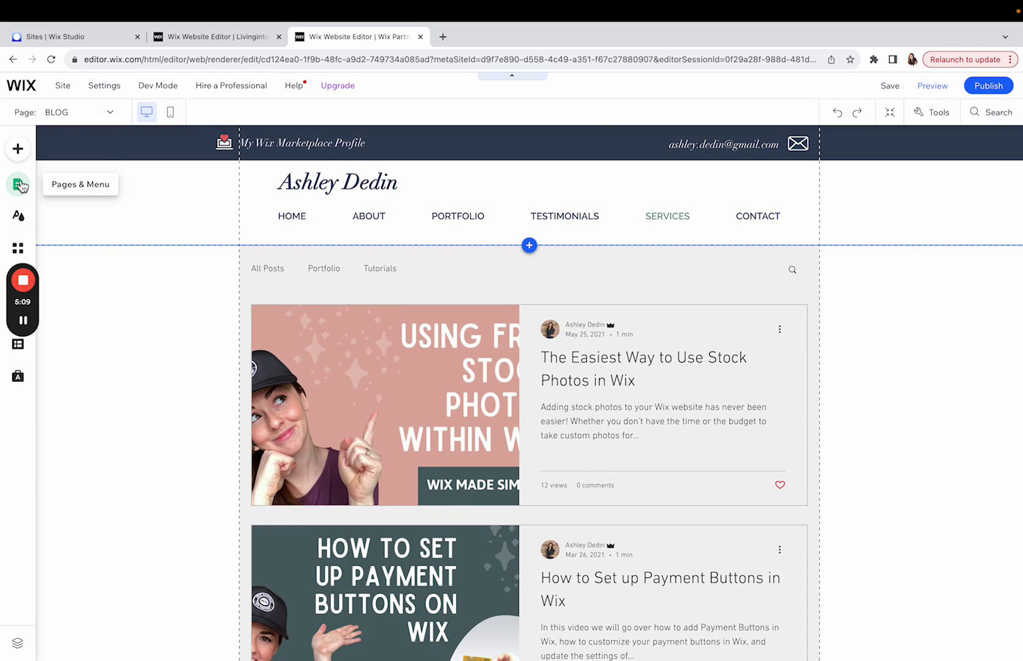
click(21, 186)
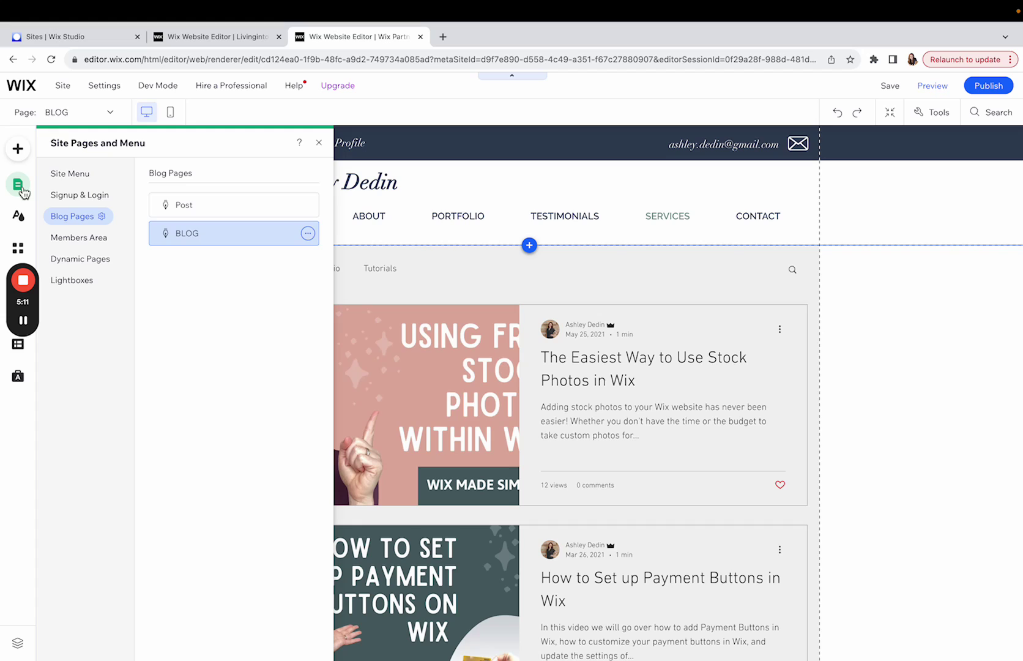
click(70, 173)
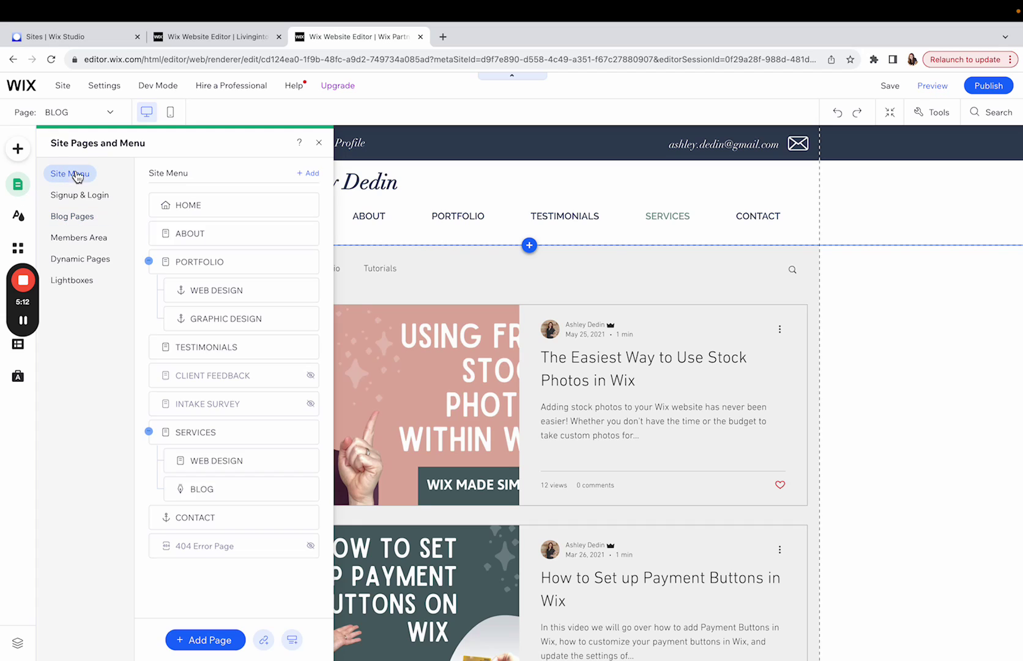
click(308, 489)
click(345, 565)
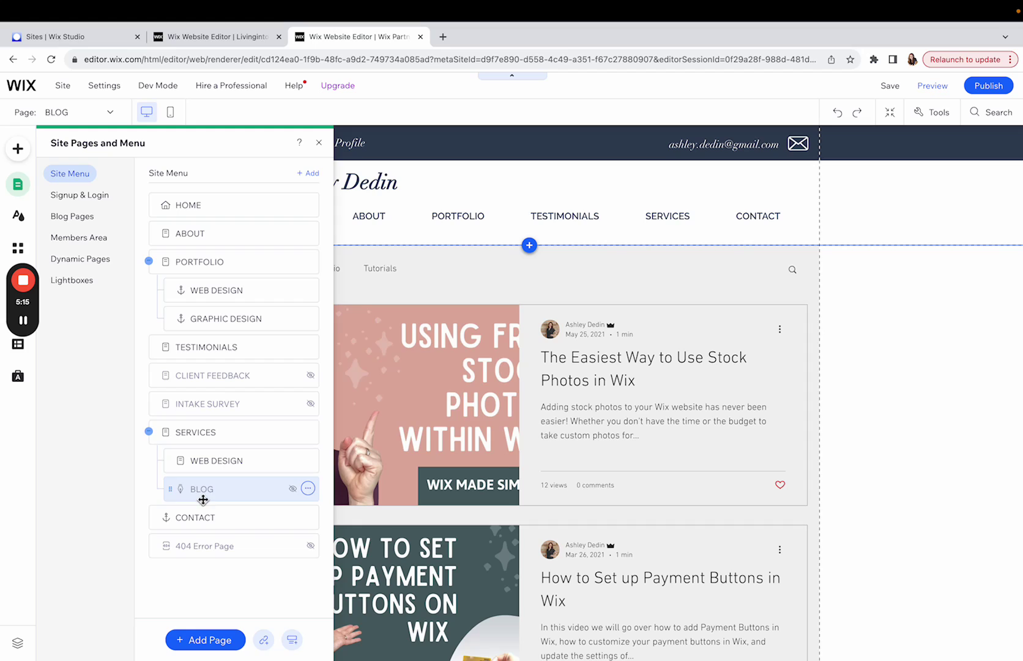
drag(203, 500, 178, 548)
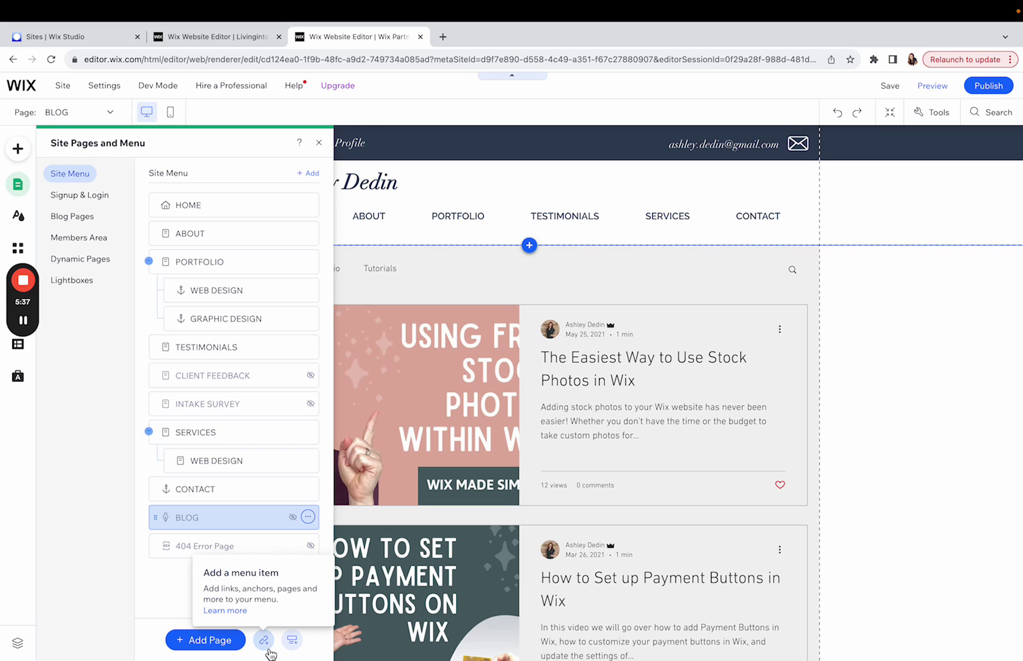
click(265, 640)
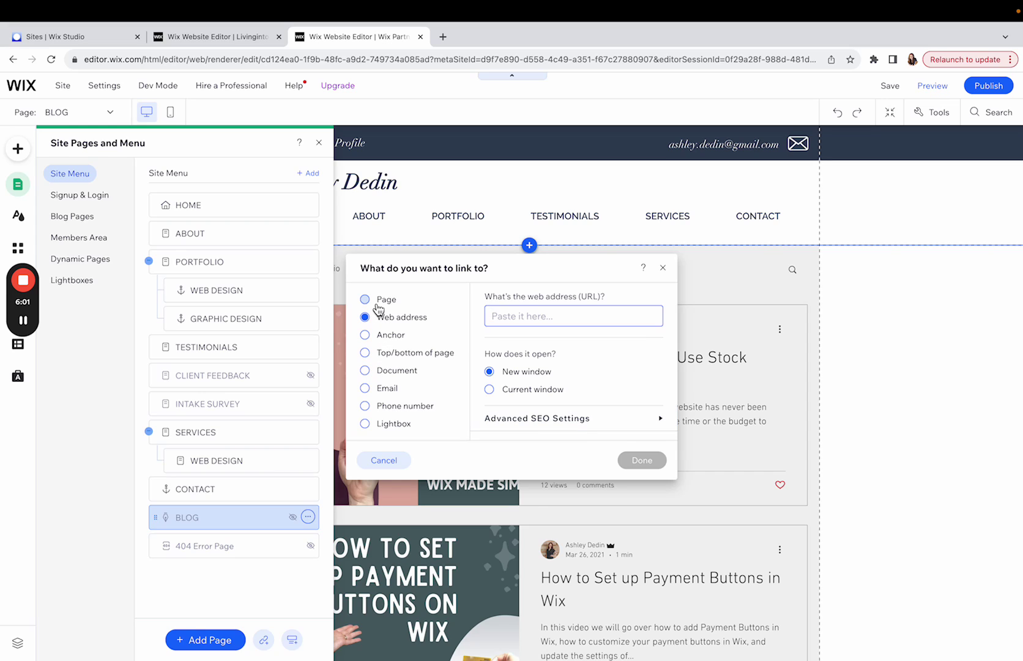
click(366, 300)
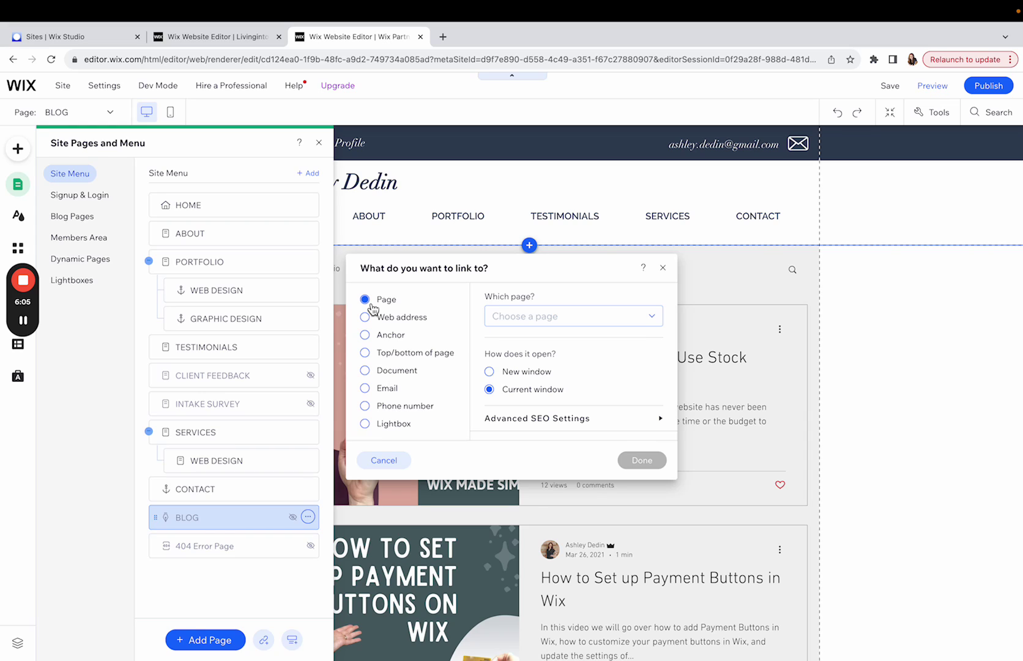
click(369, 319)
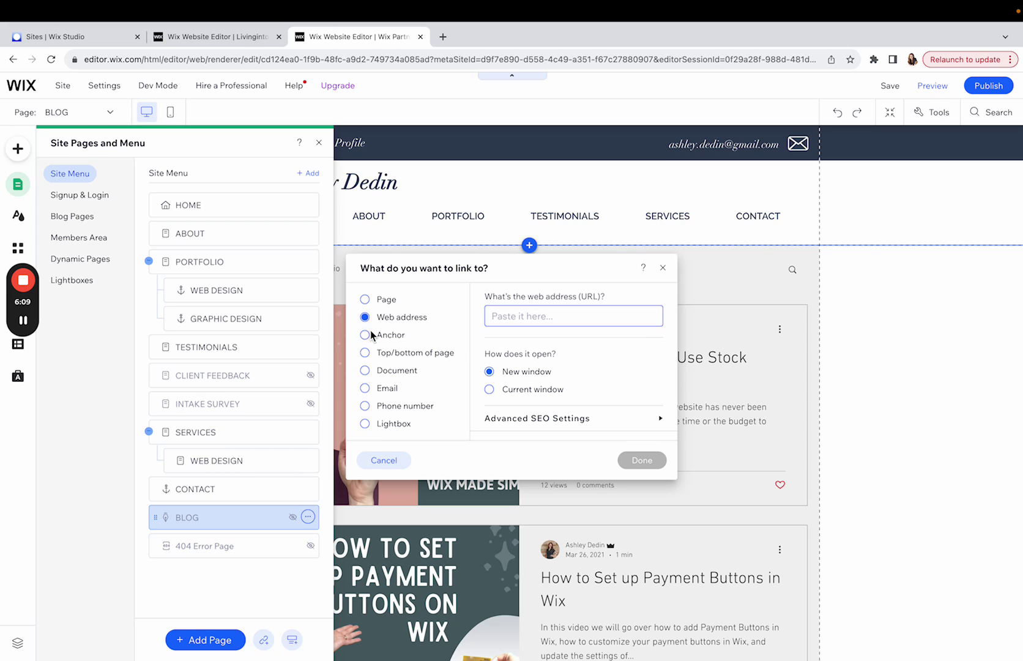
click(367, 335)
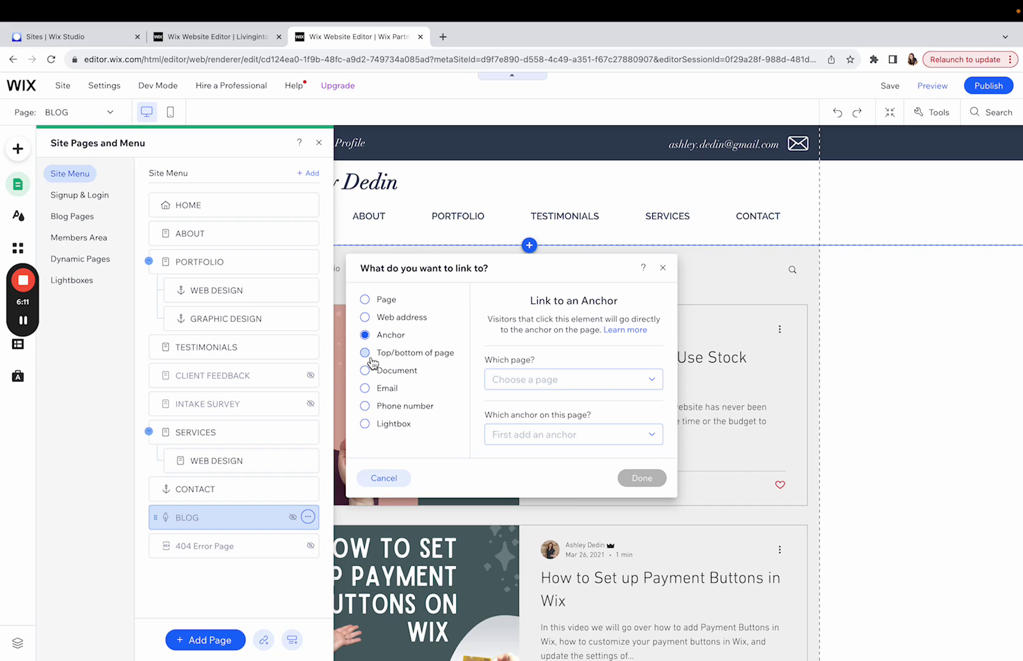
click(368, 354)
click(366, 370)
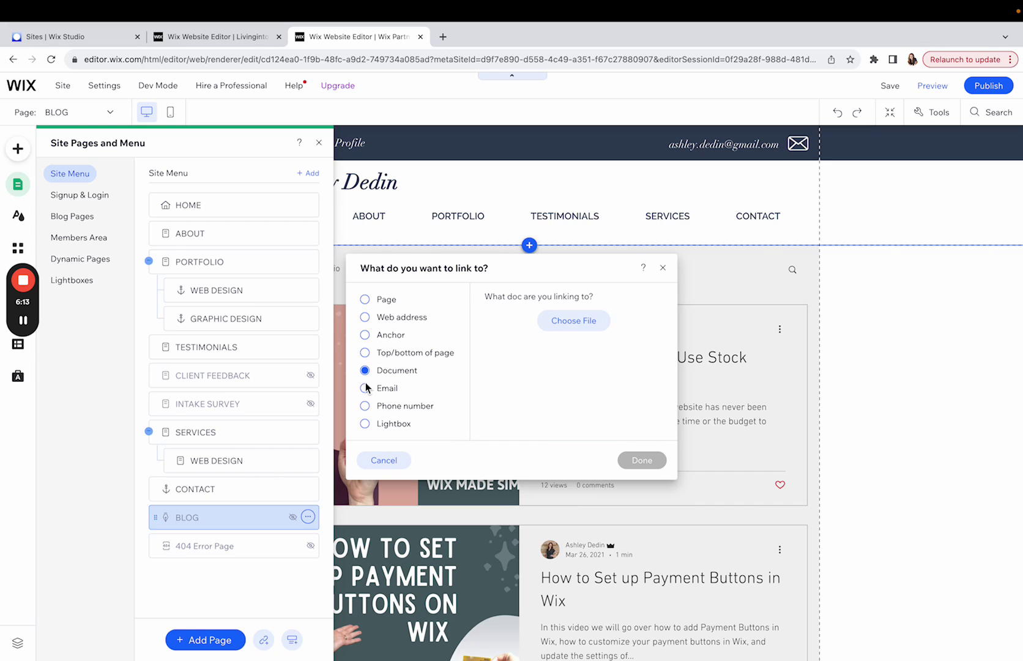
click(366, 388)
click(382, 461)
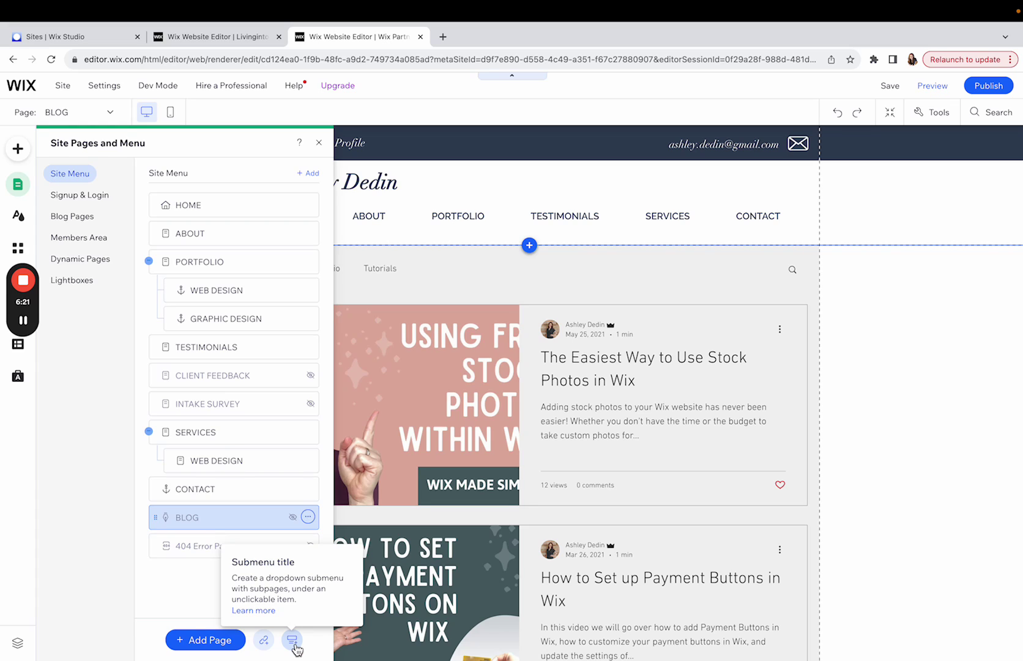
- Add a submenu title named RESOURCES as the last item of the site menu
click(293, 643)
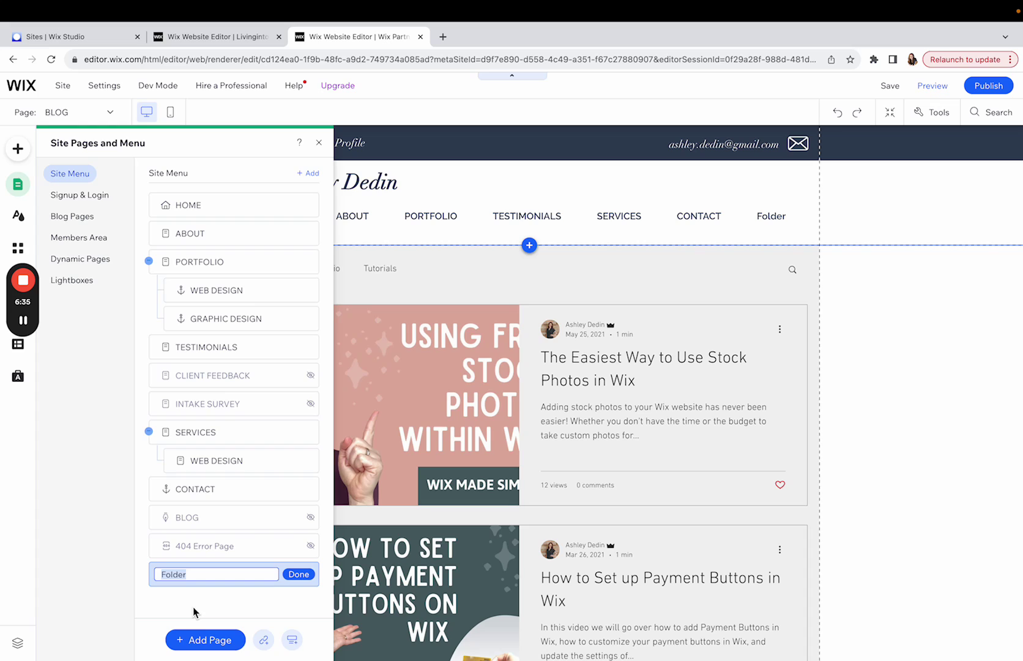
text(RESOURCES)
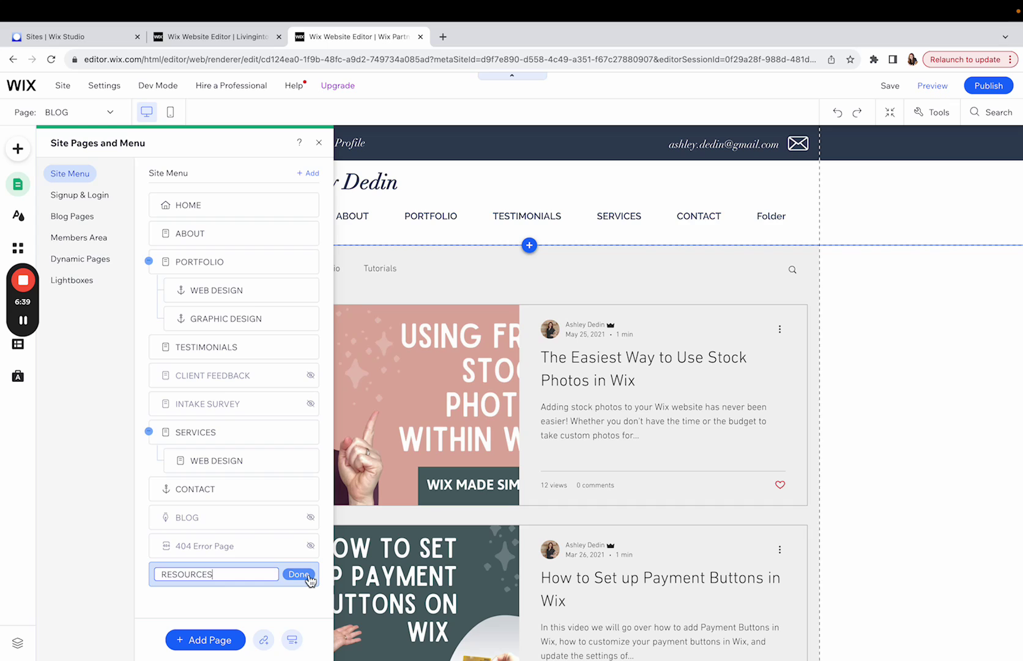
click(300, 575)
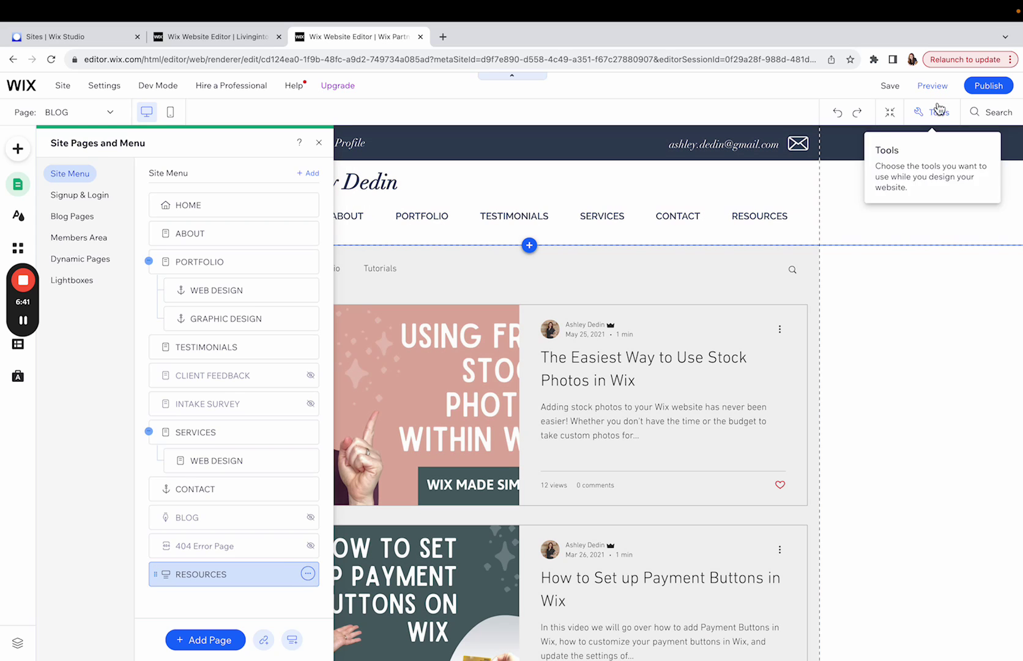
click(933, 86)
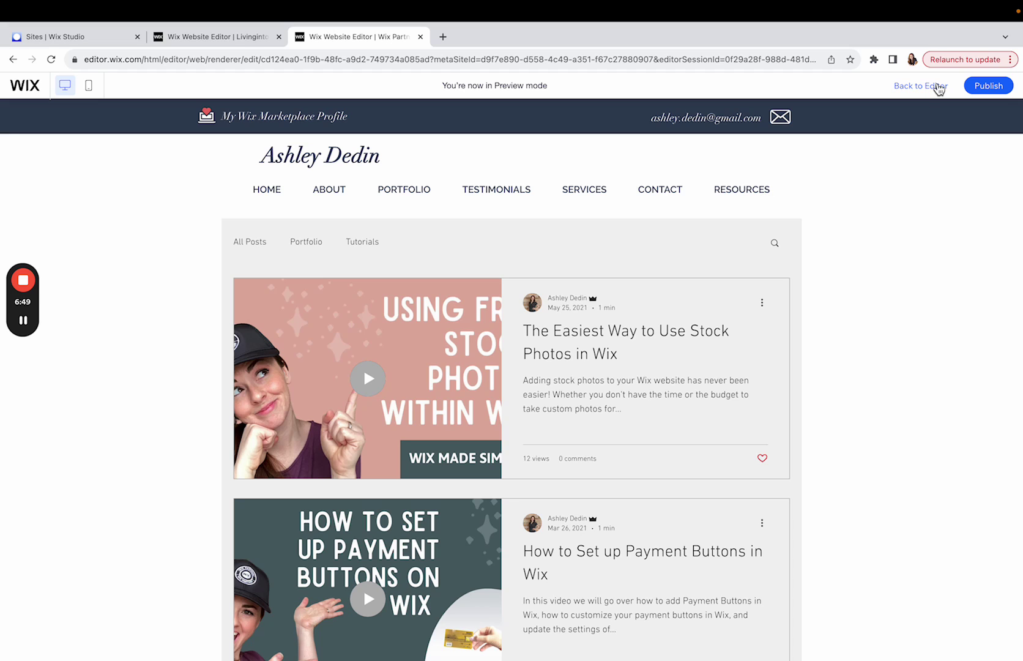
click(935, 87)
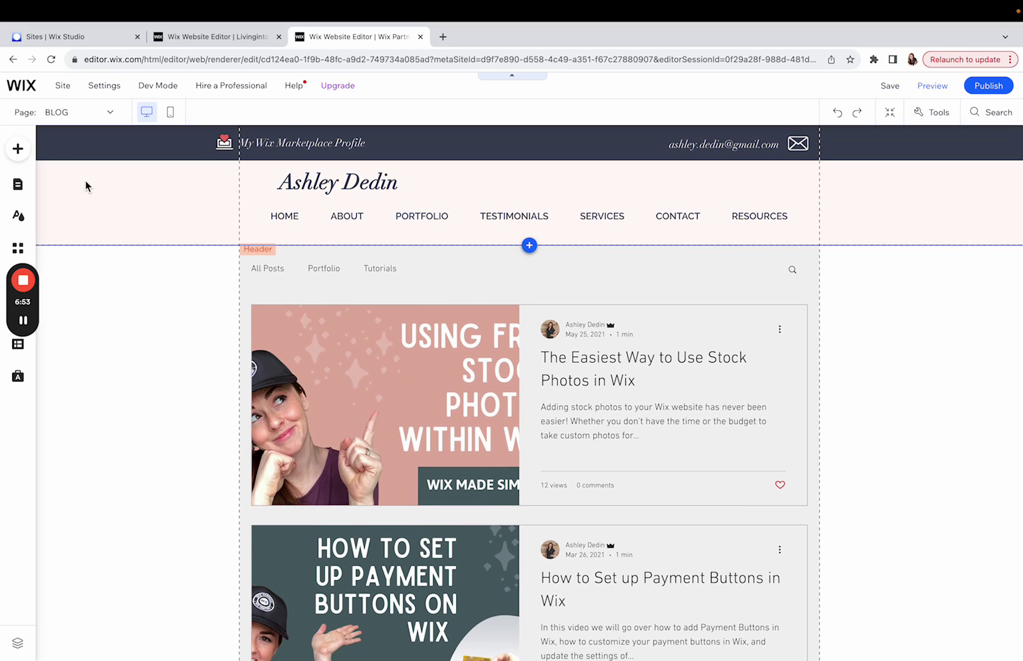
click(19, 185)
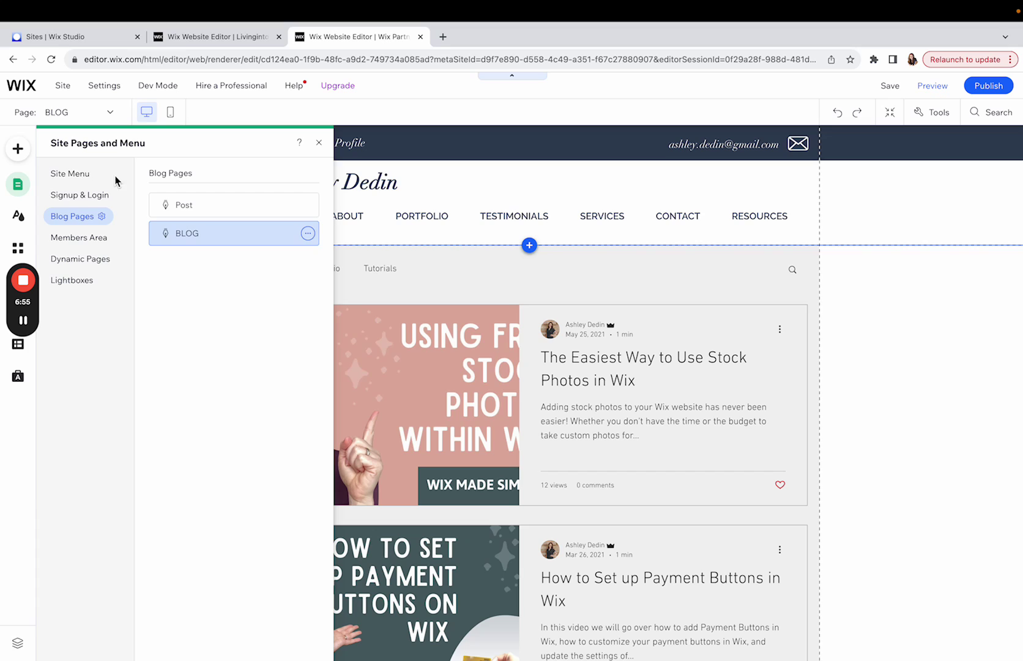
click(70, 175)
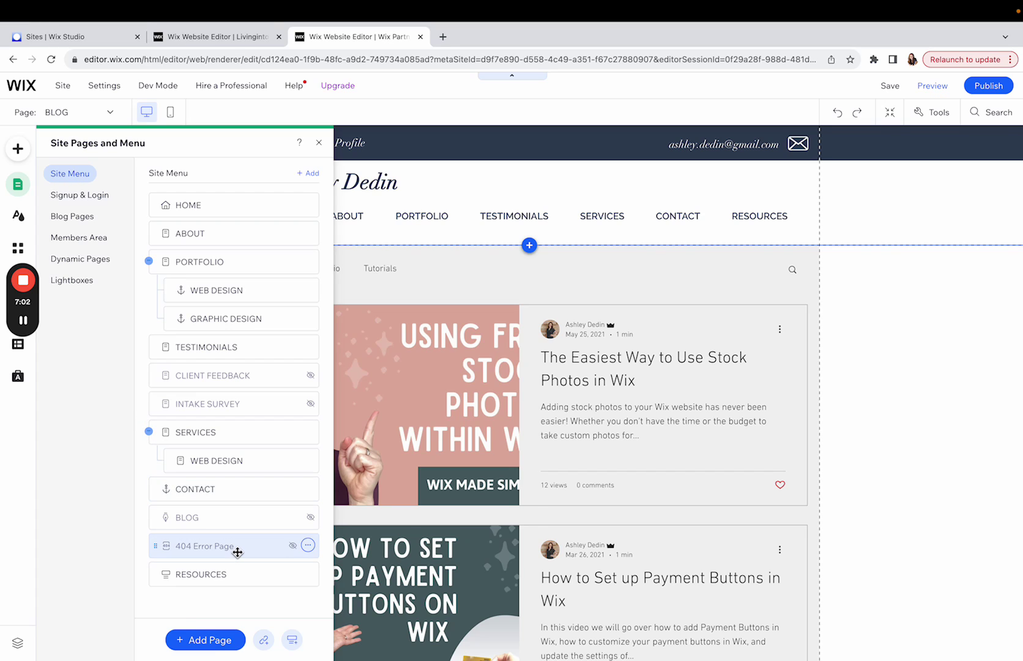
- Nest the 404 Error Page and BLOG under RESOURCES
drag(200, 549, 228, 575)
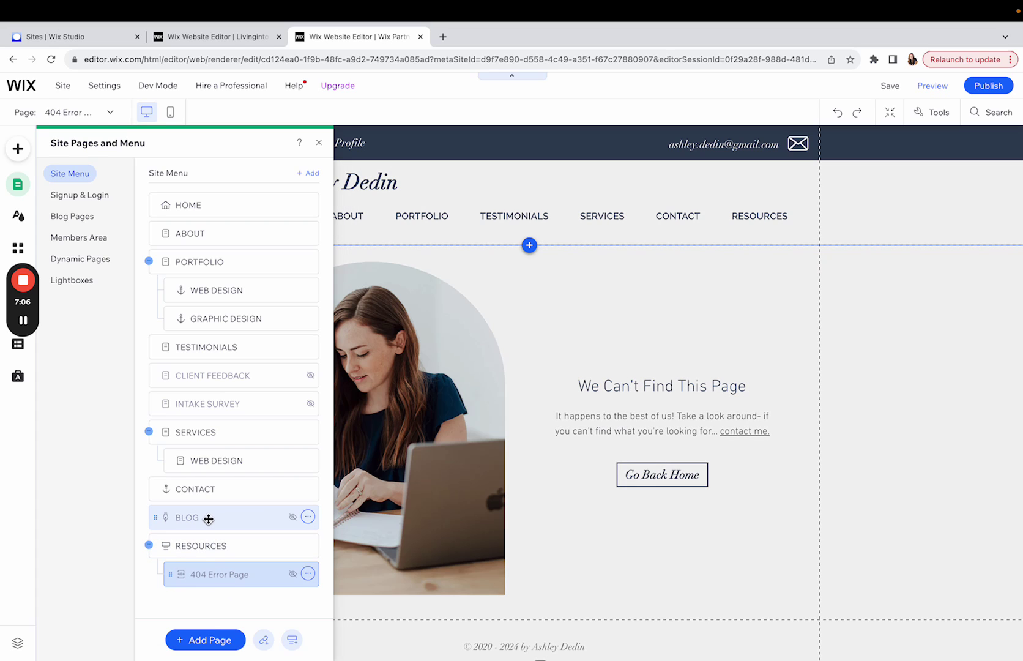
drag(209, 519, 240, 577)
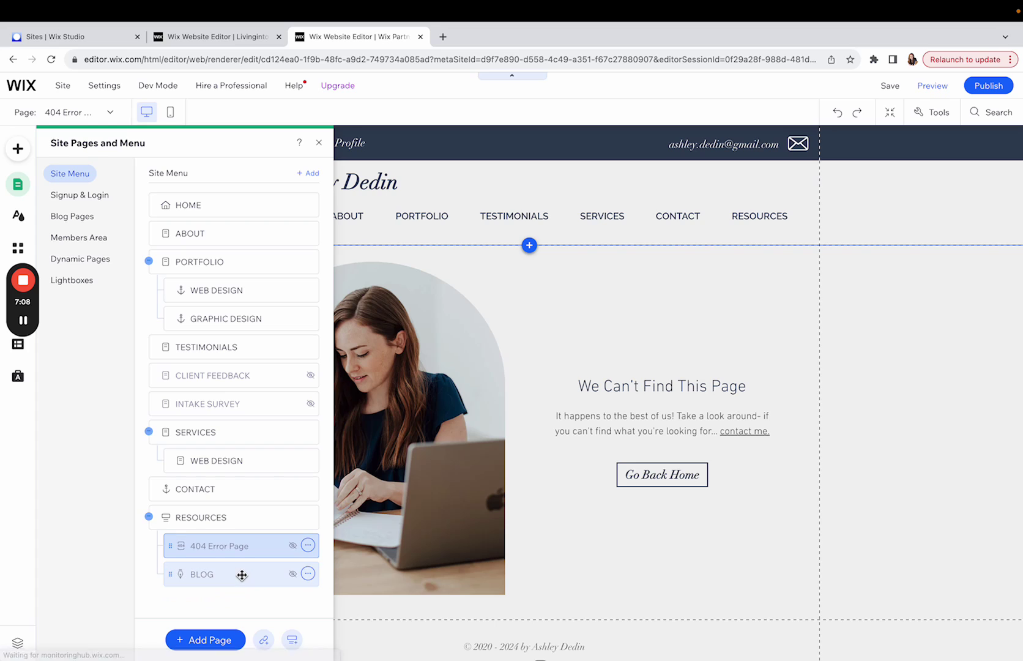
click(308, 544)
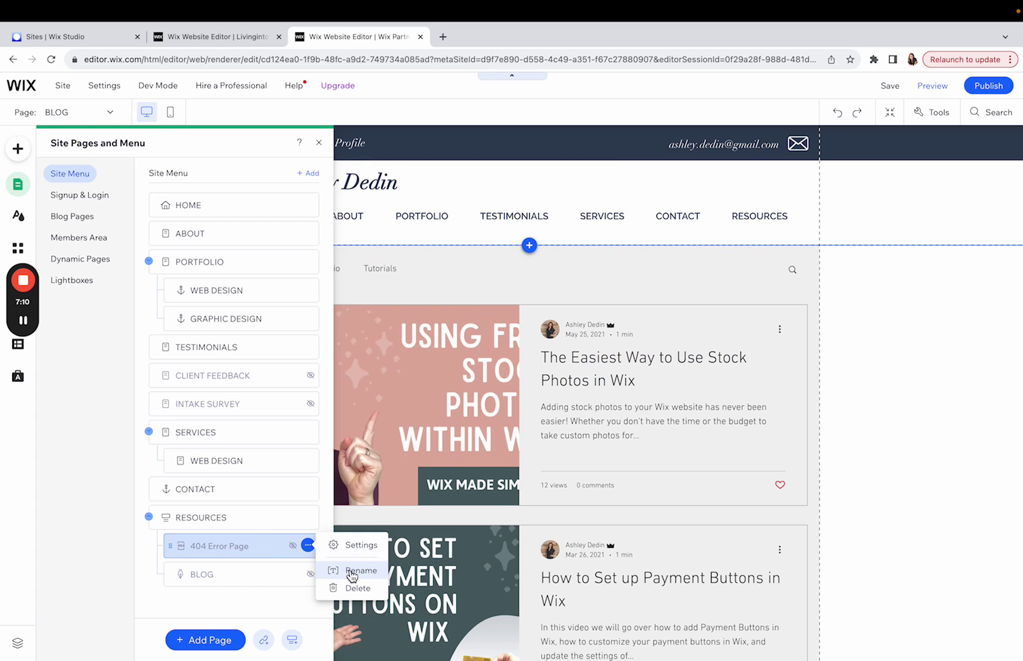
click(355, 550)
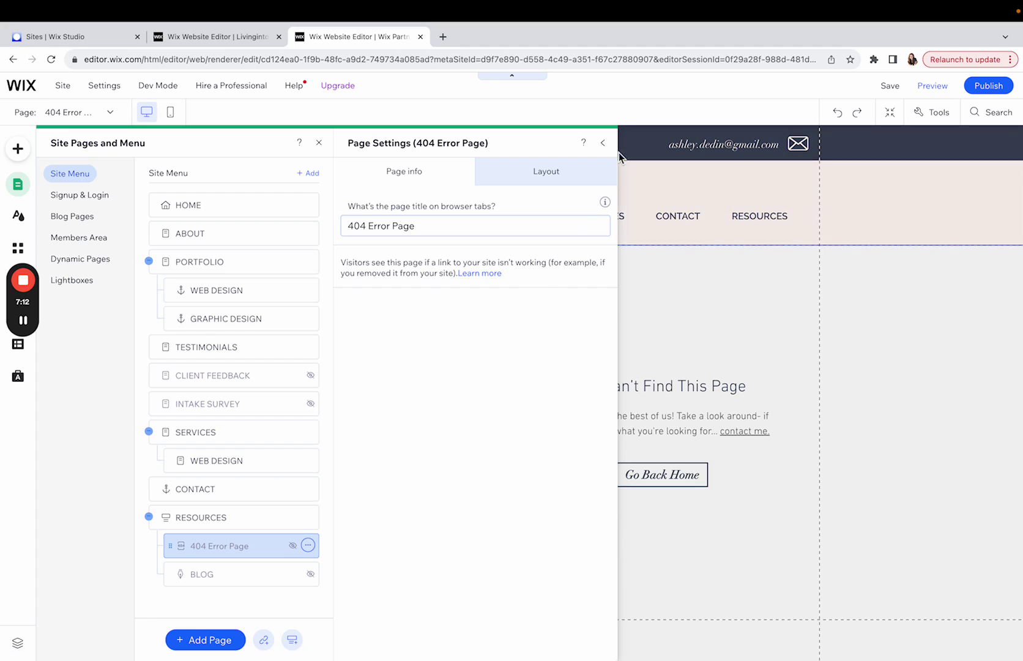
click(605, 146)
- Make BLOG visible and move it above 404 Error Page under RESOURCES
click(307, 574)
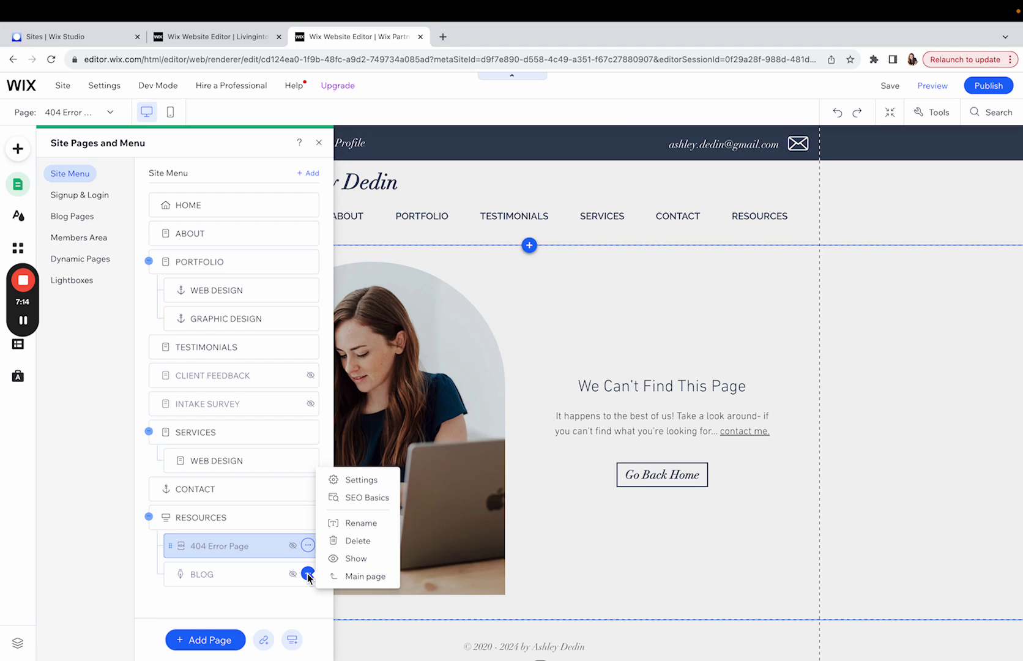
click(341, 559)
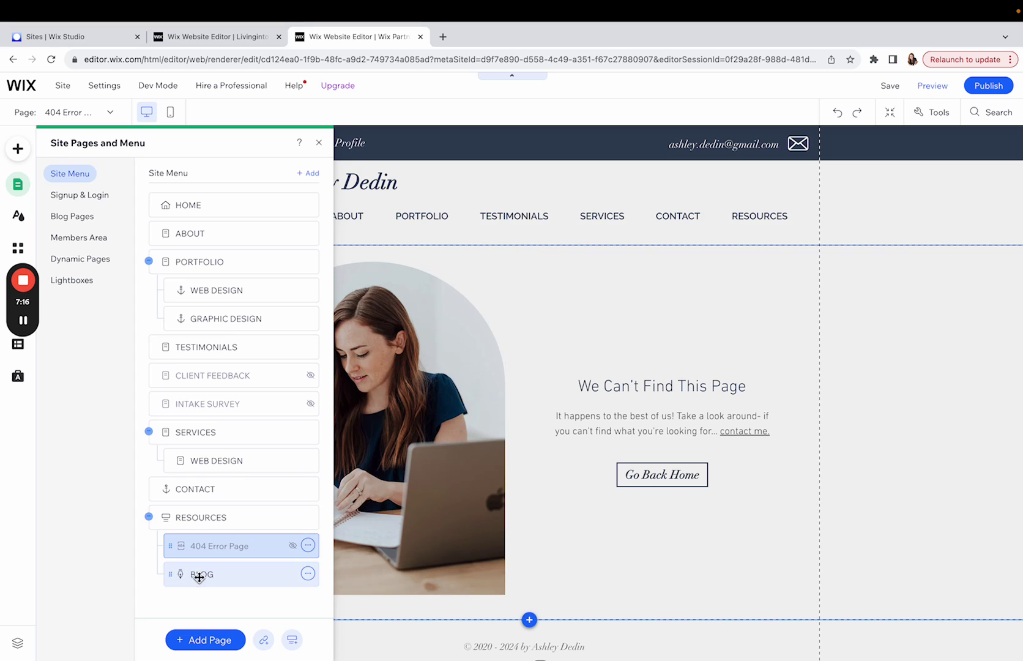
drag(197, 573, 200, 545)
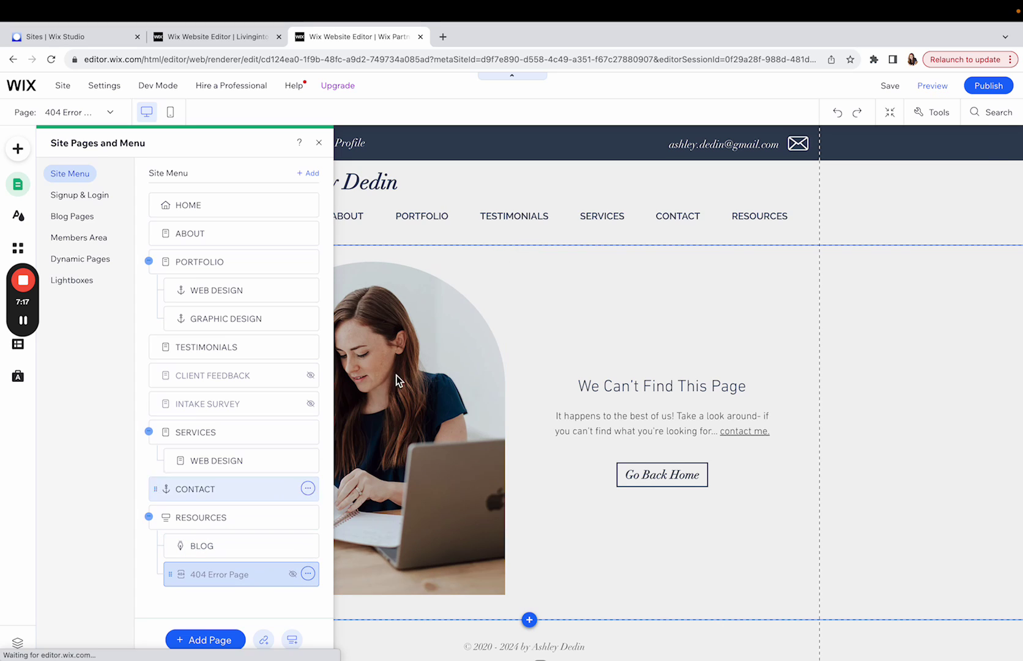
- Preview the site to confirm BLOG appears in the RESOURCES dropdown, then return to the editor
click(939, 91)
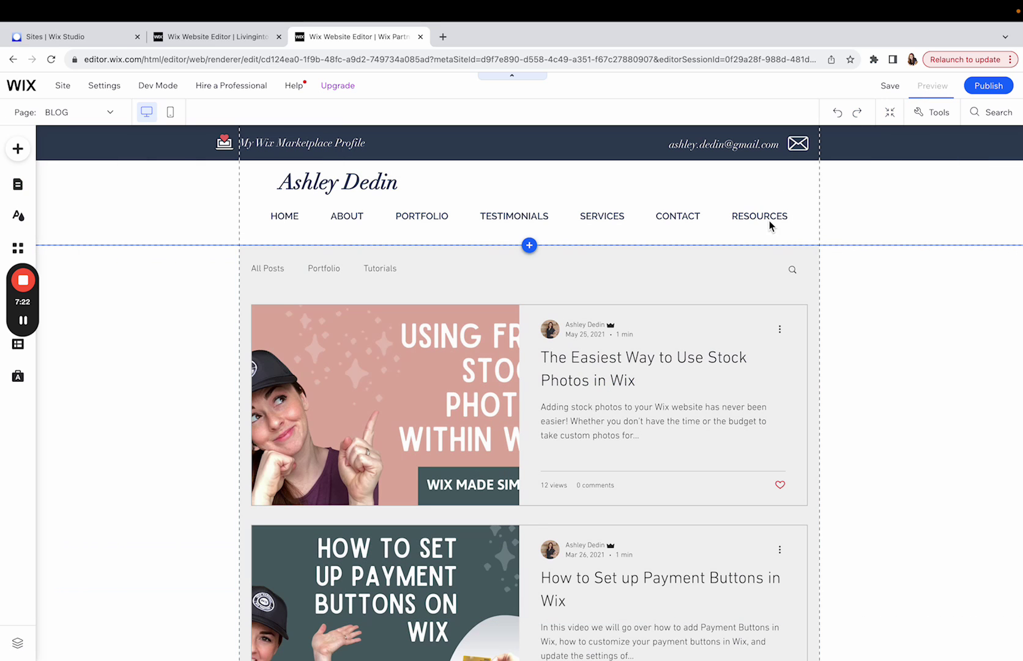
mouse_move(741, 201)
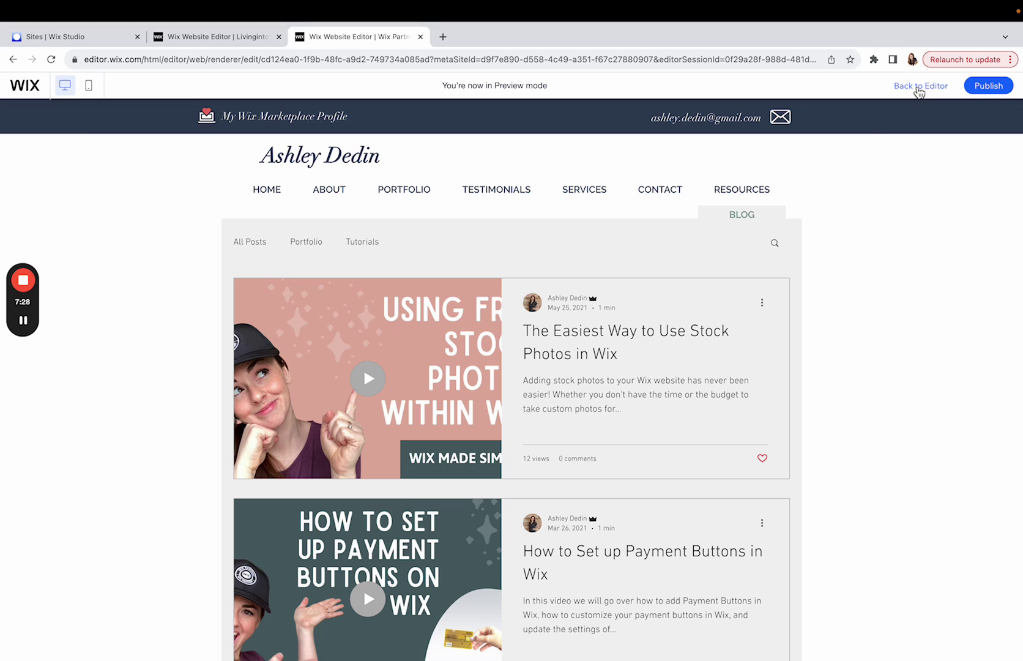
click(919, 90)
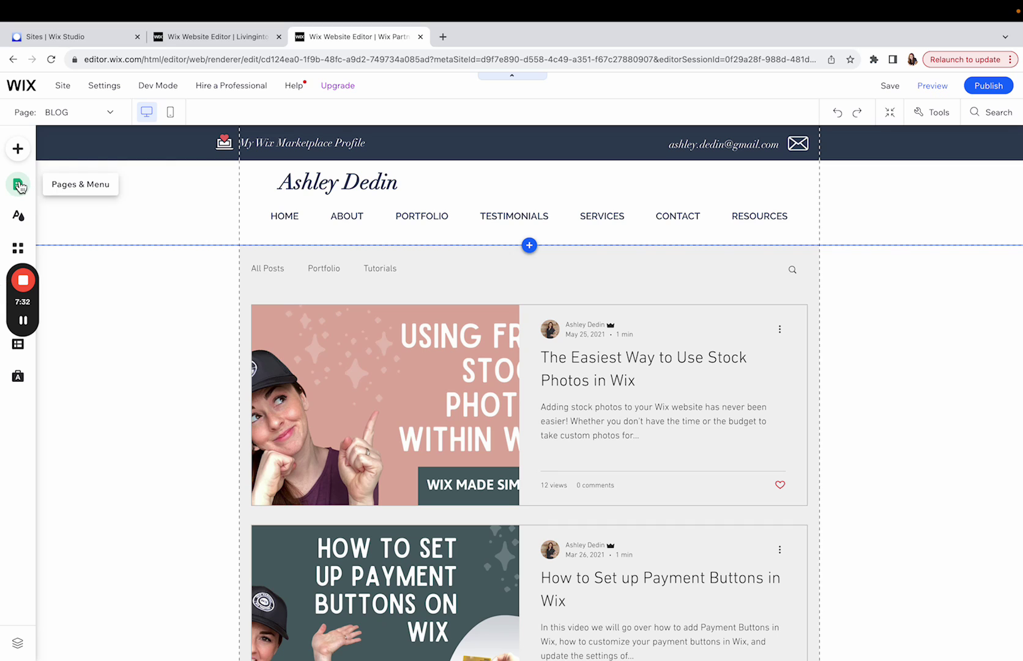
- In the Pages & Menu Site Menu list, hide the BLOG item while it stays under RESOURCES
click(19, 186)
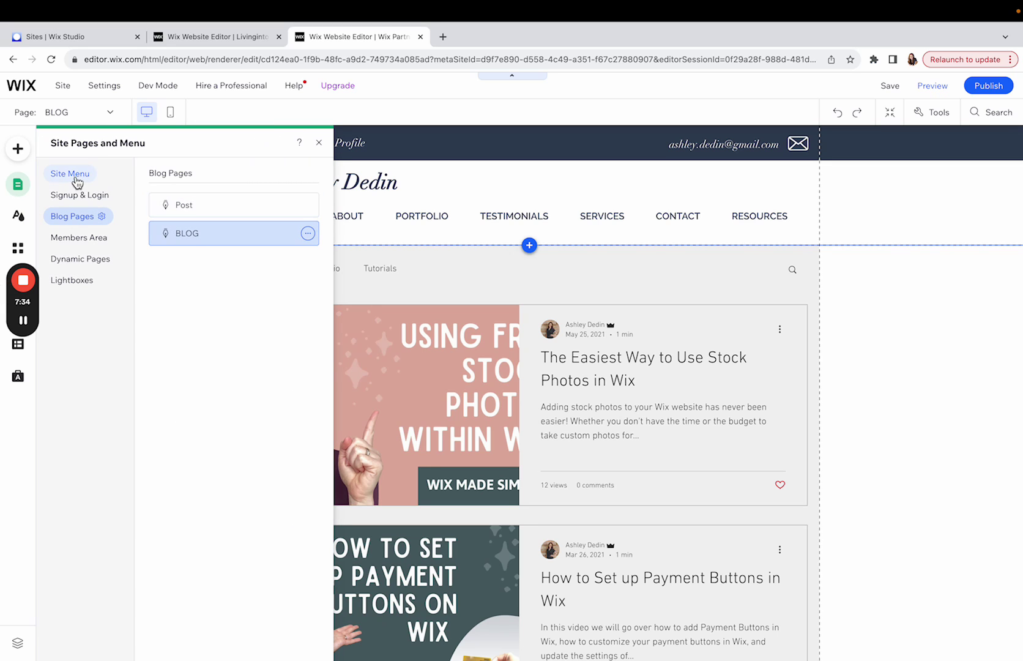
click(76, 179)
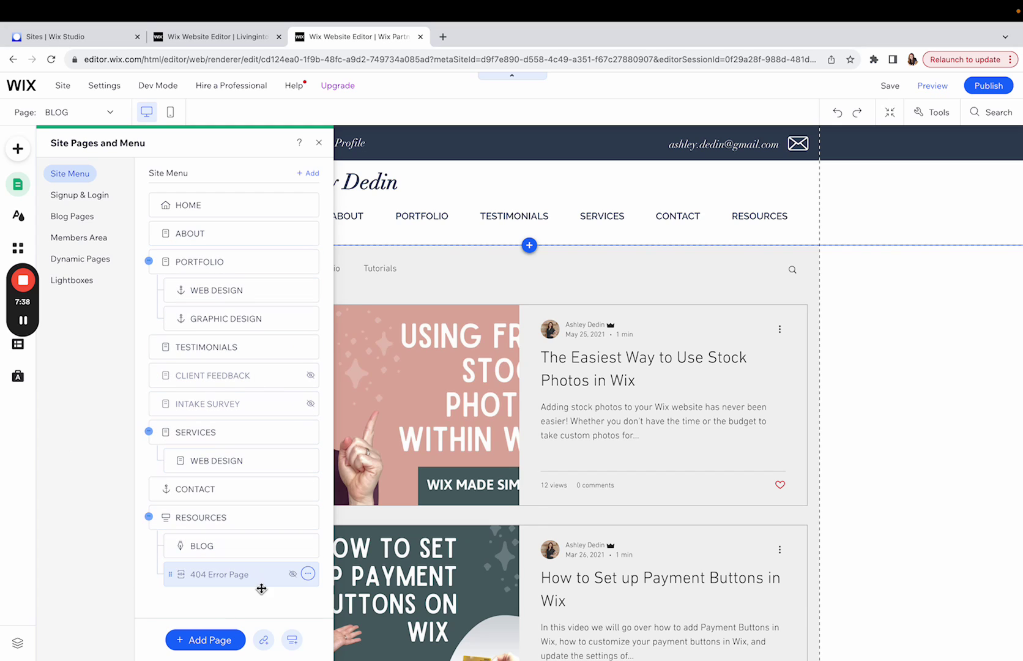
click(308, 545)
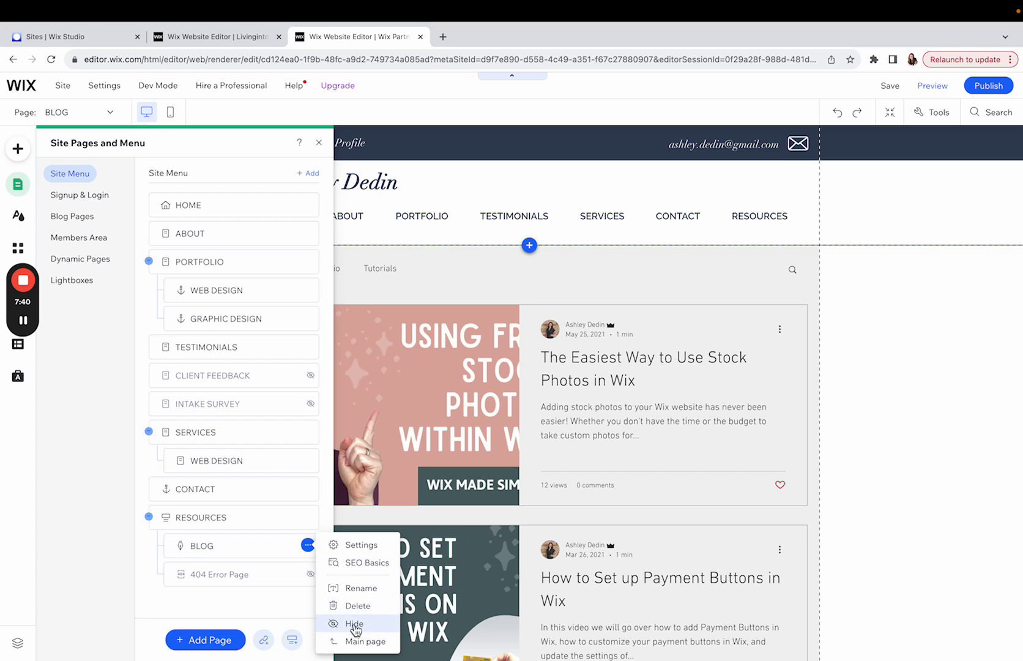
mouse_move(283, 524)
mouse_down()
mouse_move(265, 559)
mouse_move(264, 530)
mouse_up()
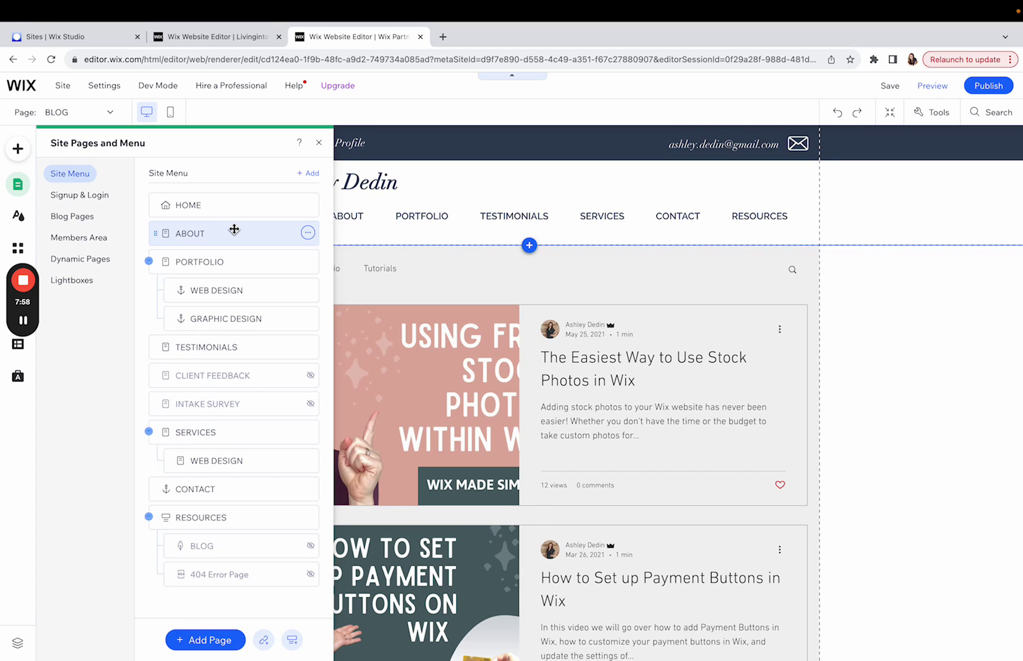
click(319, 142)
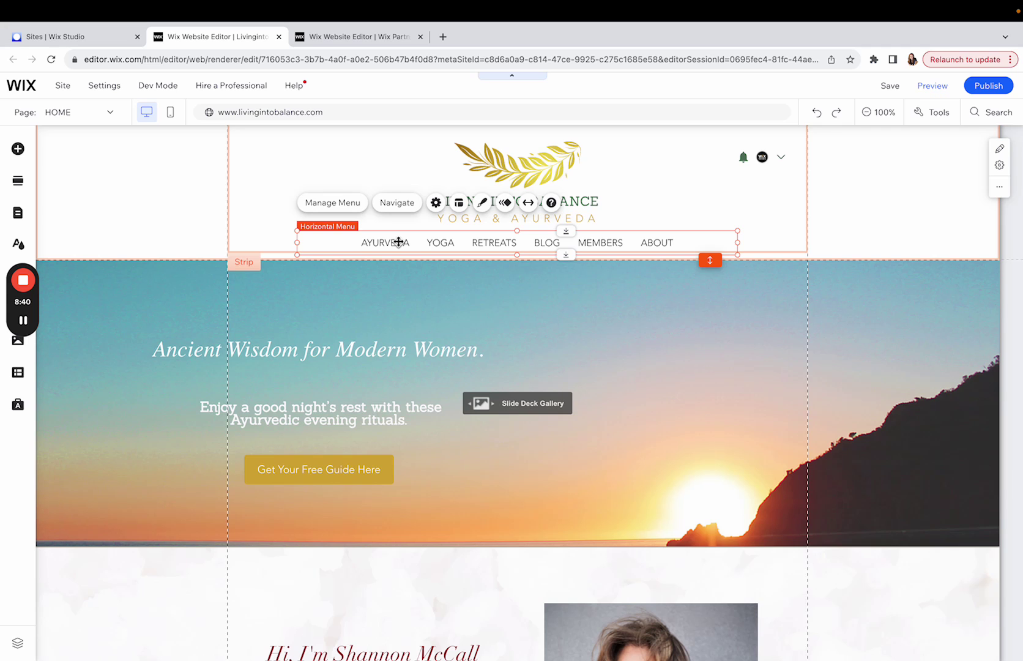
- Return to the Living Into Balance editor tab and open Manage Menu for its Horizontal Menu
click(375, 35)
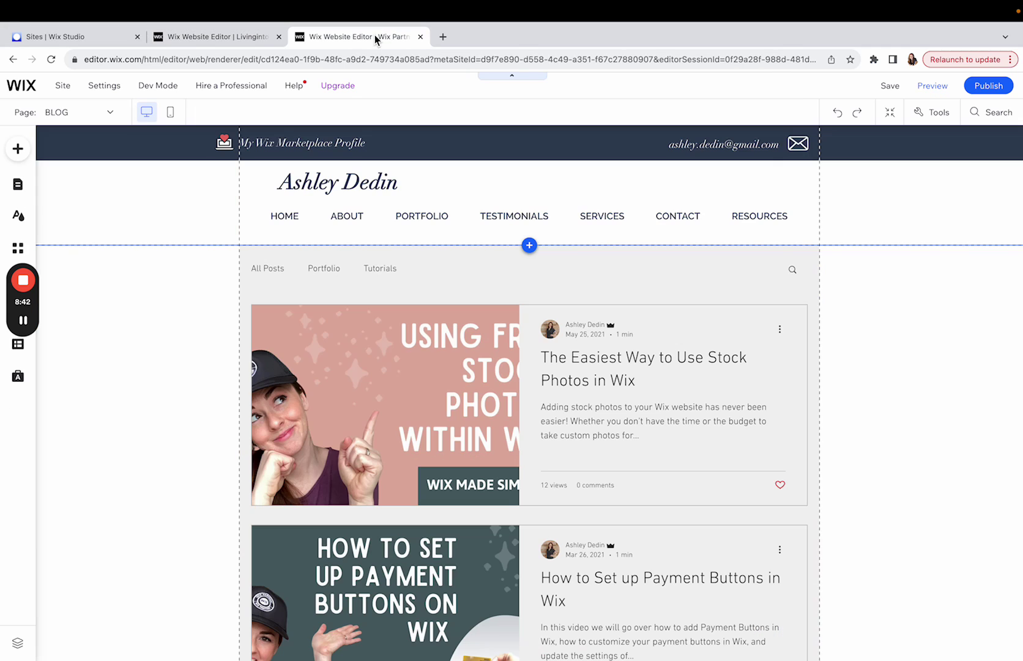
click(213, 37)
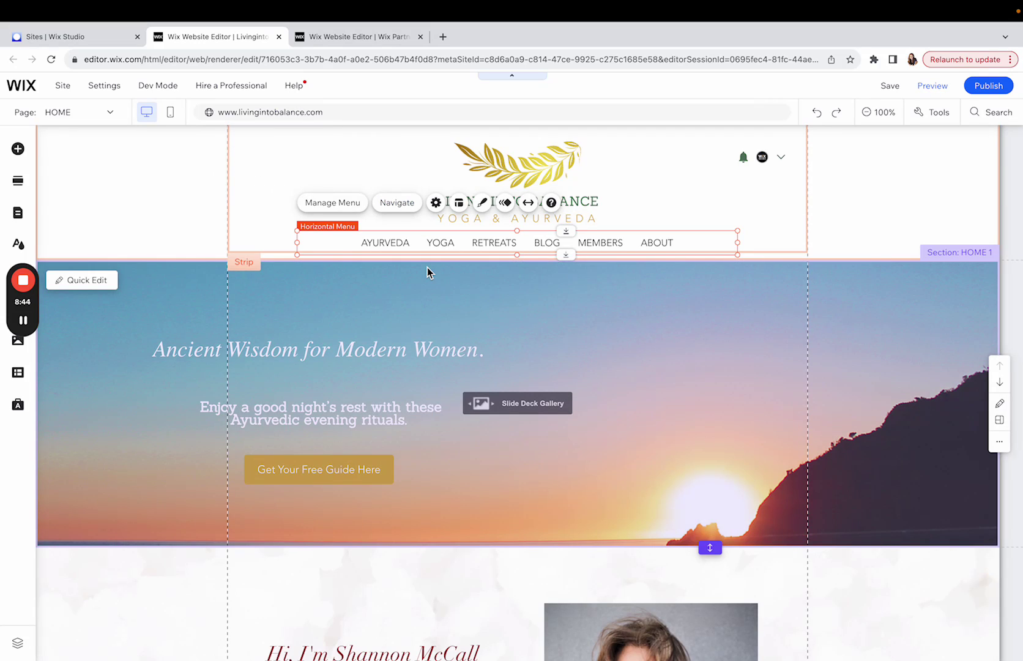
scroll(428, 269, up, 2)
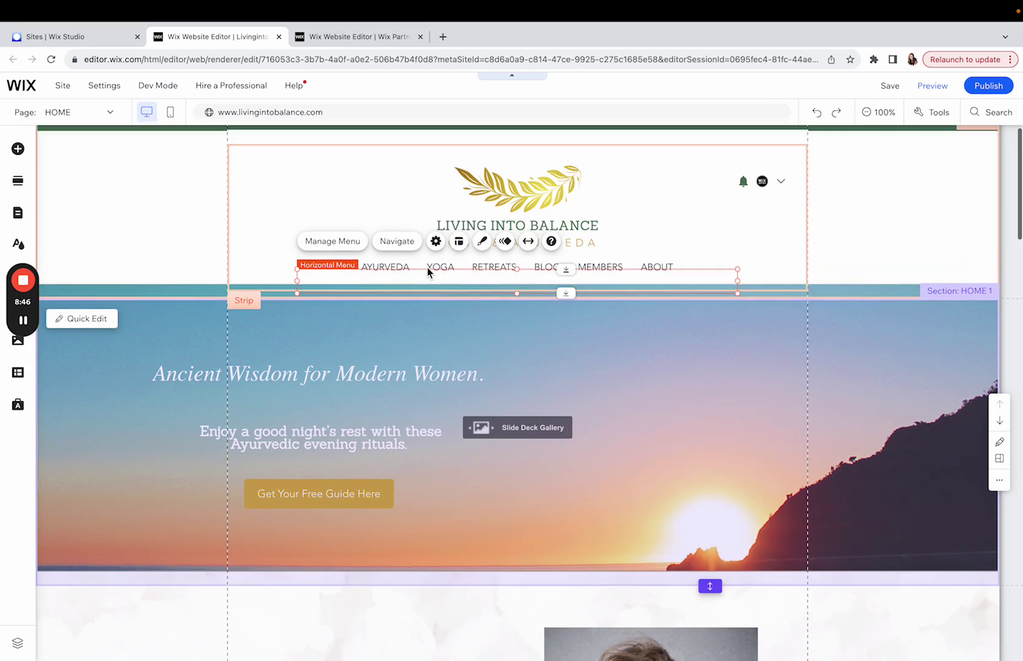
click(618, 448)
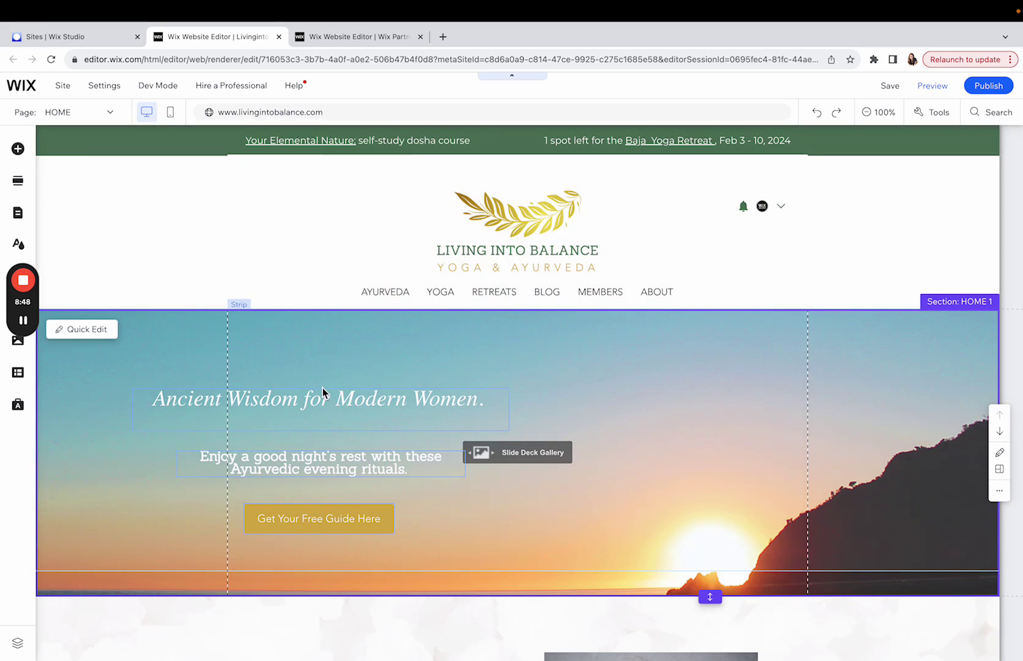
click(401, 295)
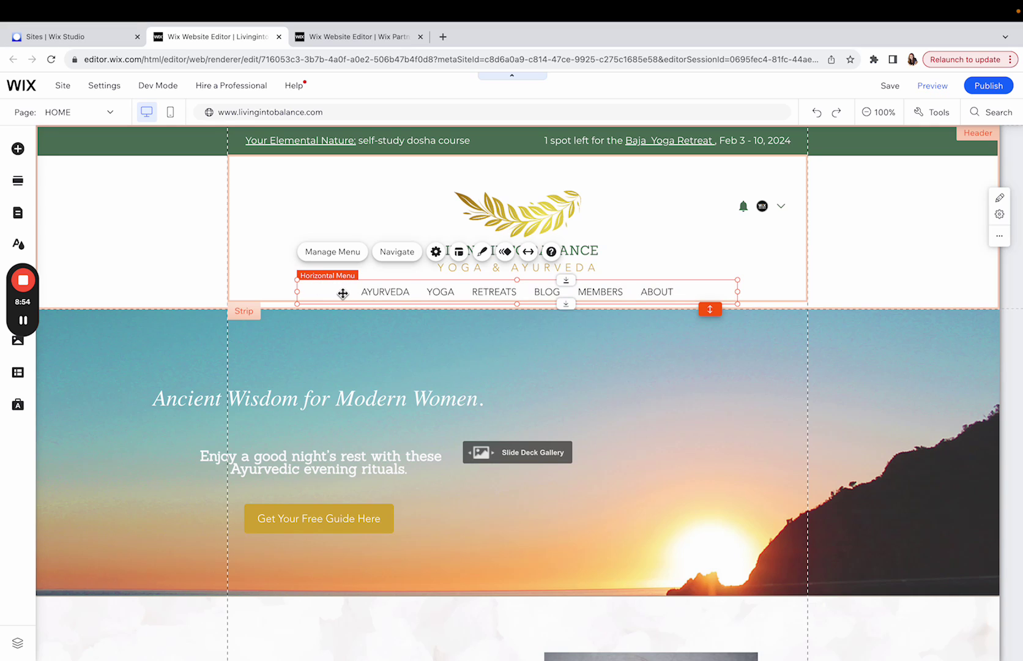
click(334, 252)
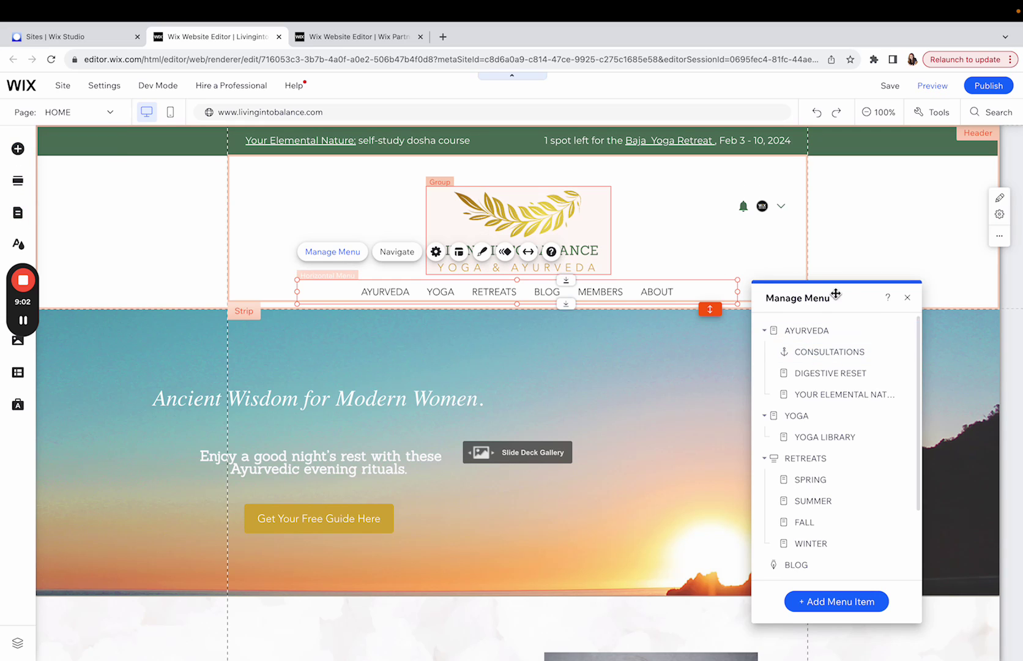
- Drag the Manage Menu panel higher so AYURVEDA and its nested items stay in view
drag(830, 297, 838, 213)
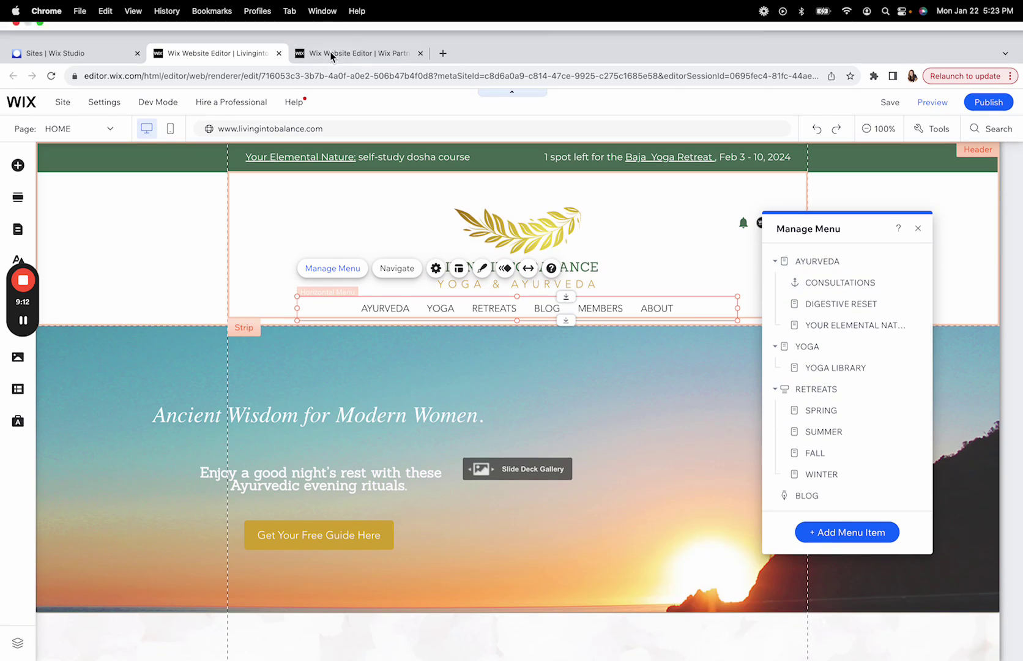
click(343, 36)
click(18, 184)
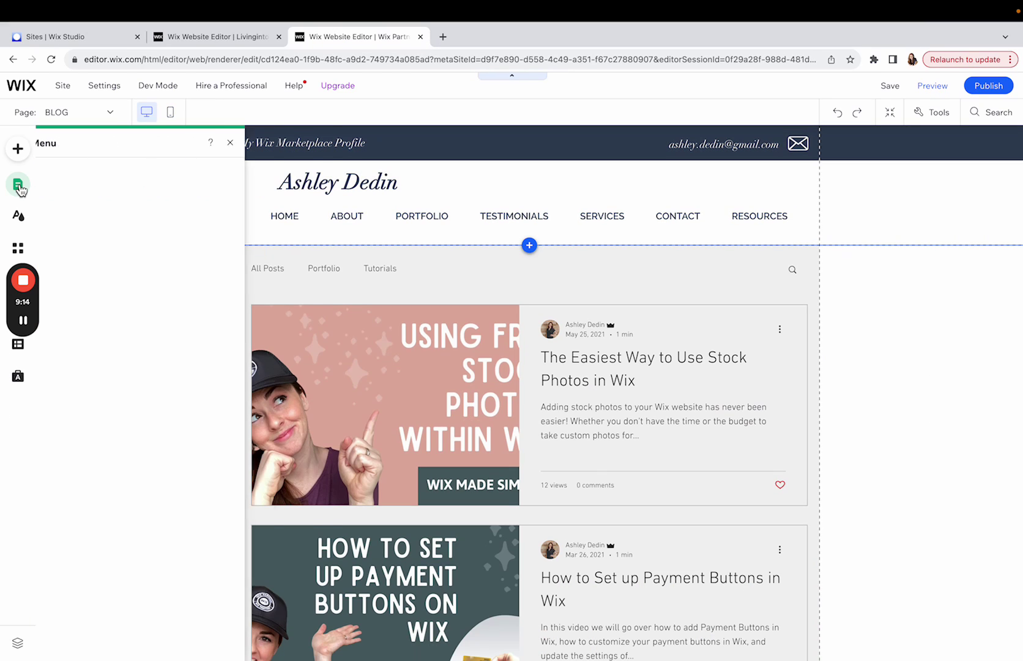
click(82, 180)
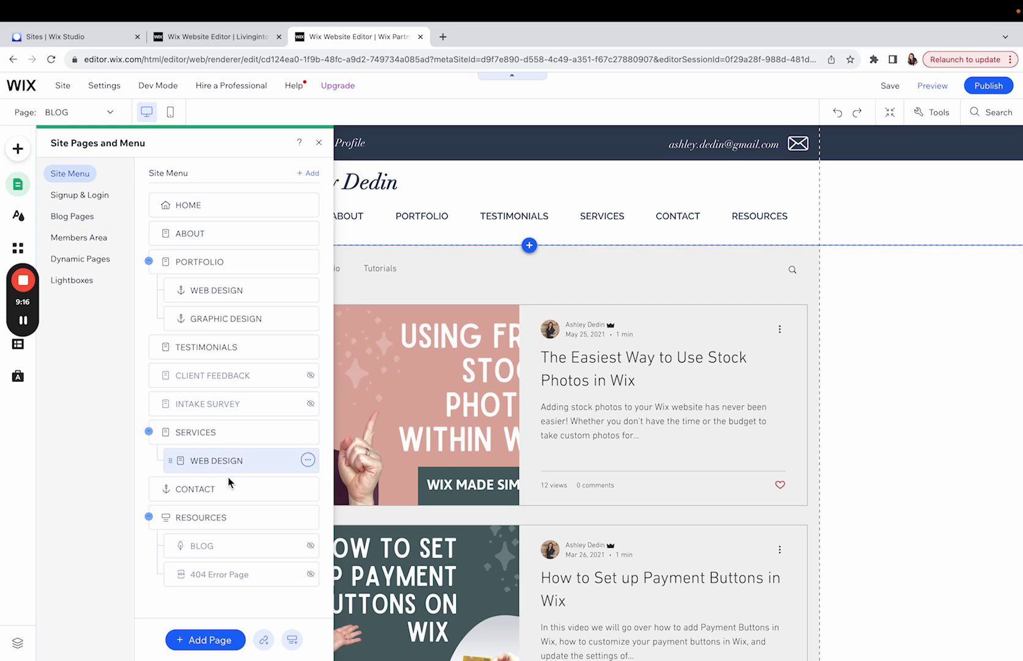
click(214, 38)
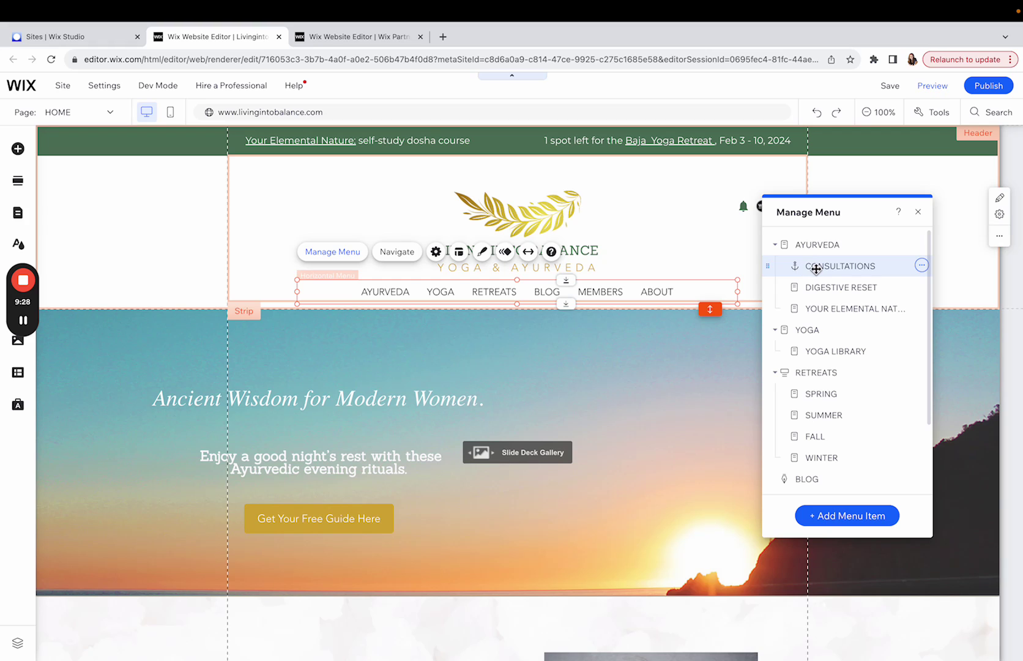
scroll(846, 401, down, 3)
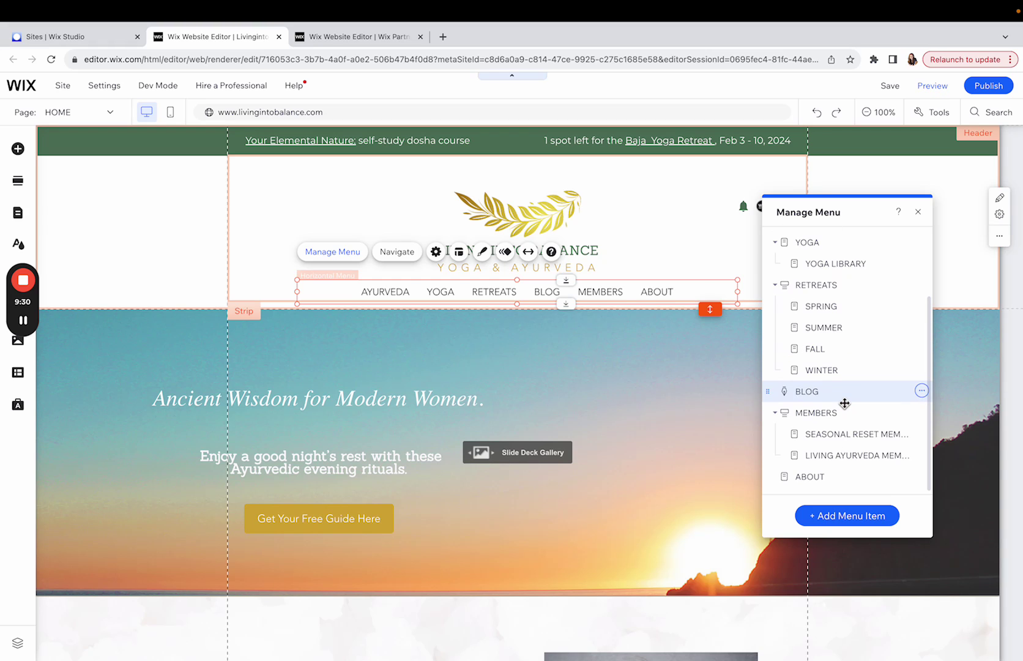
scroll(842, 459, up, 3)
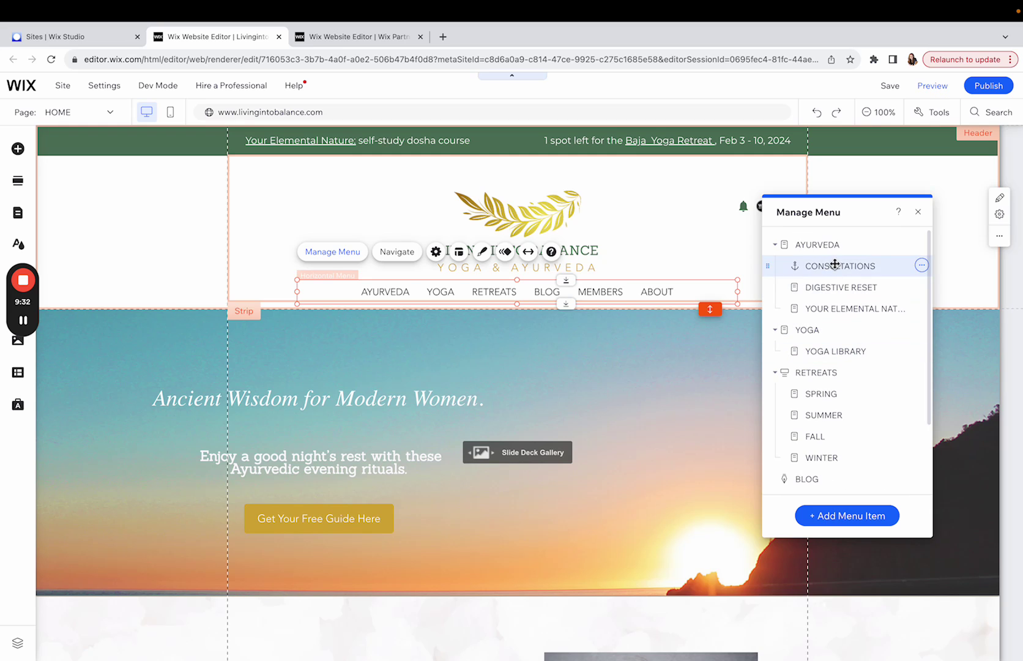
drag(836, 266, 862, 335)
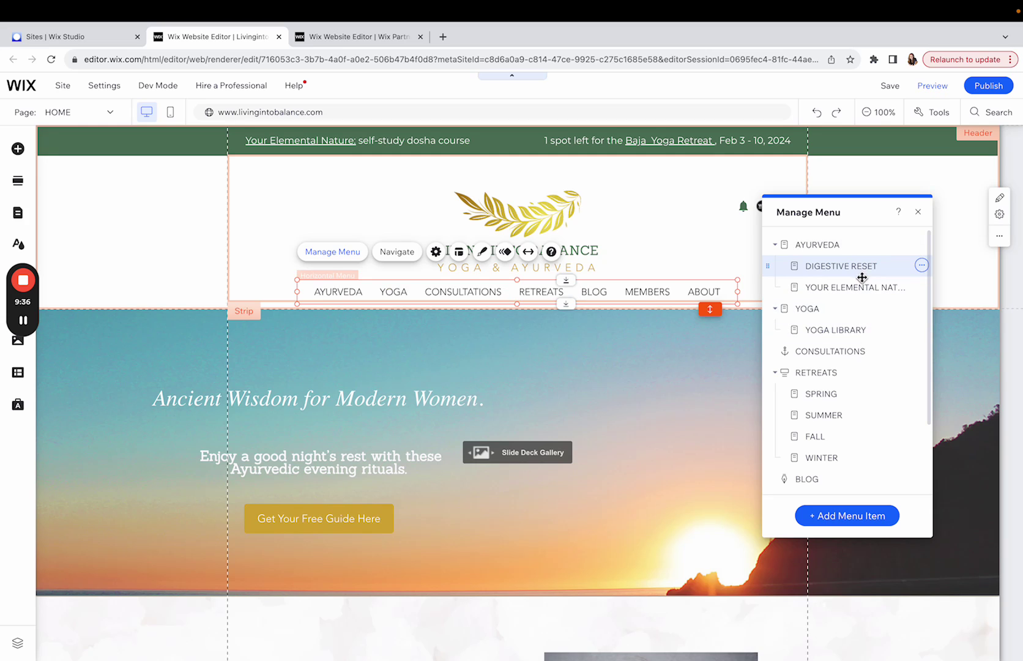
click(817, 112)
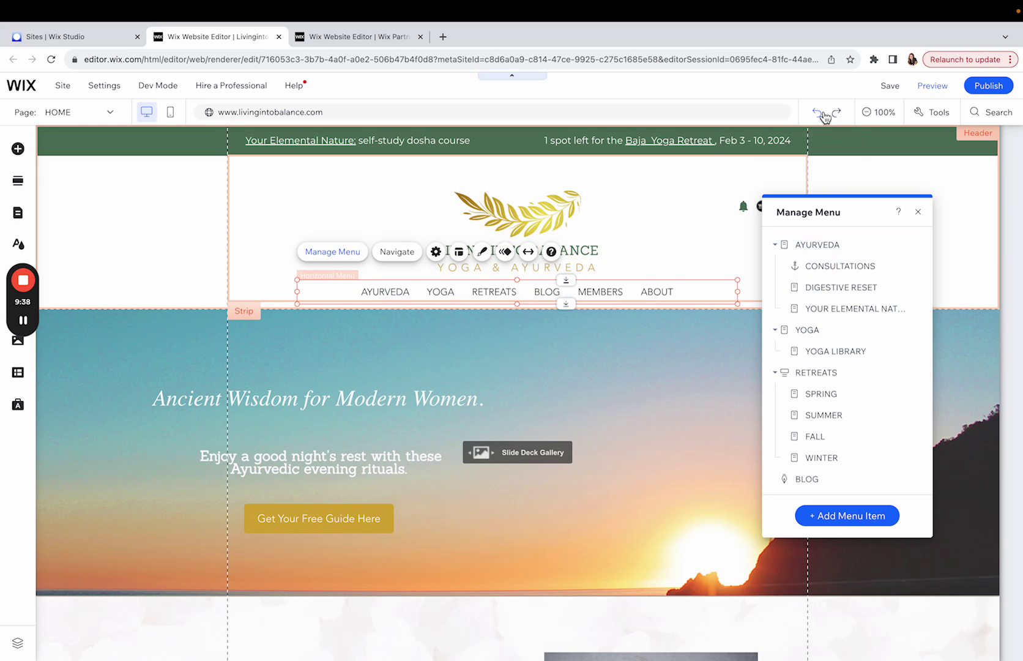
- Review the Add Menu Item types, then bring up the YOGA item's options in Manage Menu
click(855, 520)
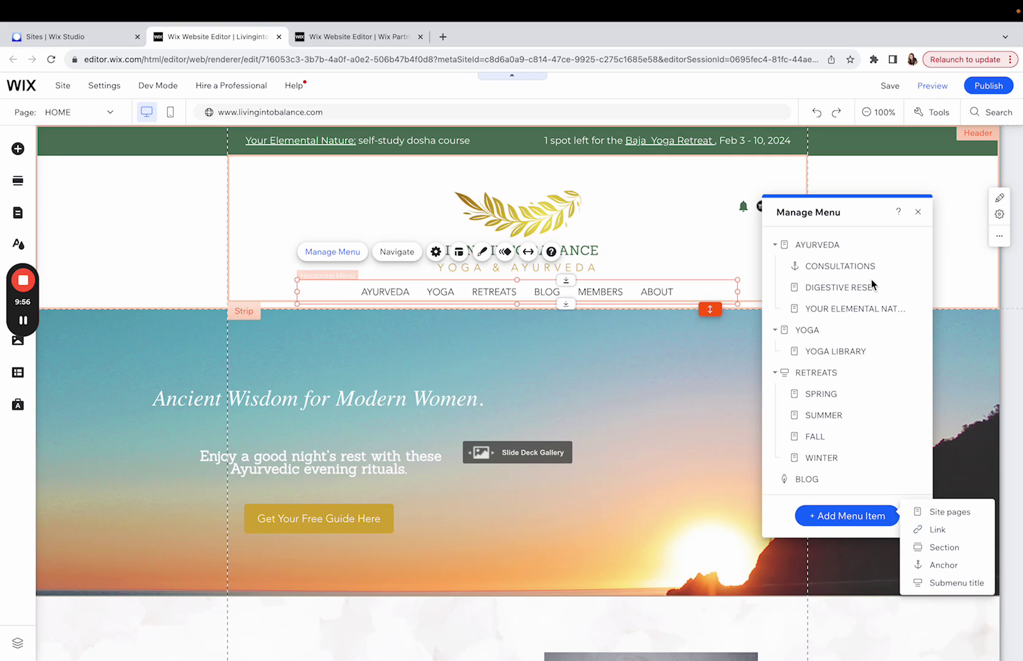
scroll(850, 272, down, 2)
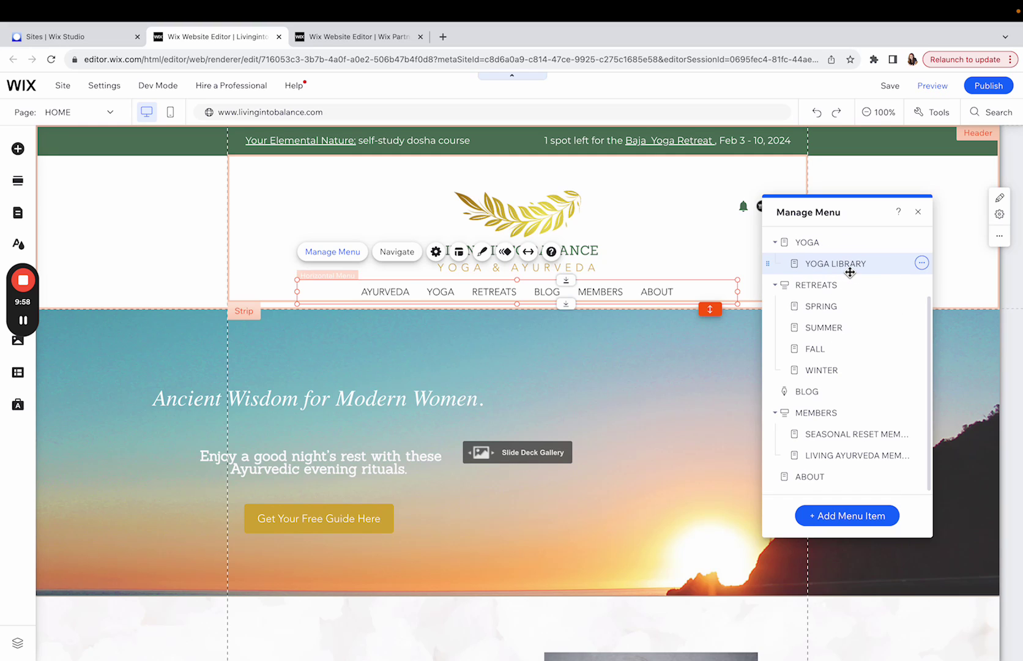
click(922, 263)
click(922, 243)
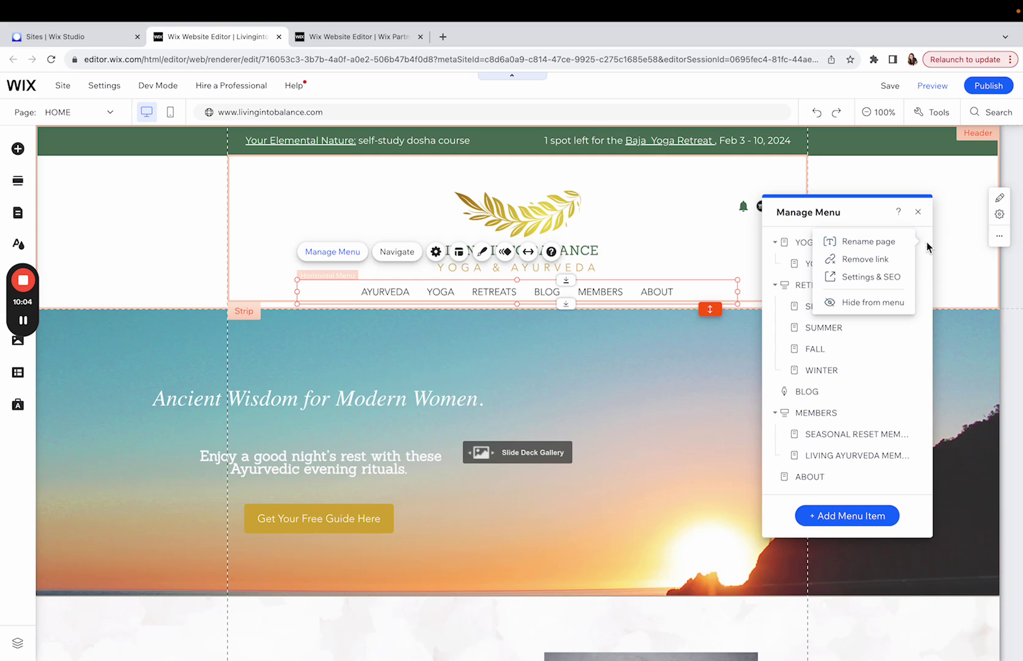
- Re-confirm the YOGA page name through Rename page so all site menus pick it up
click(924, 242)
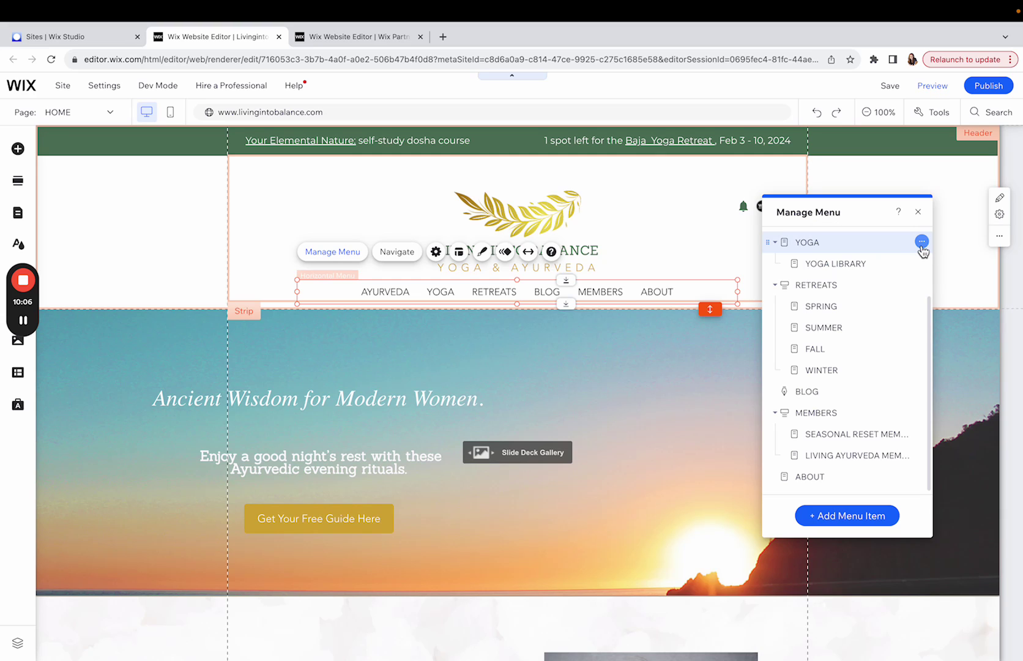
click(925, 245)
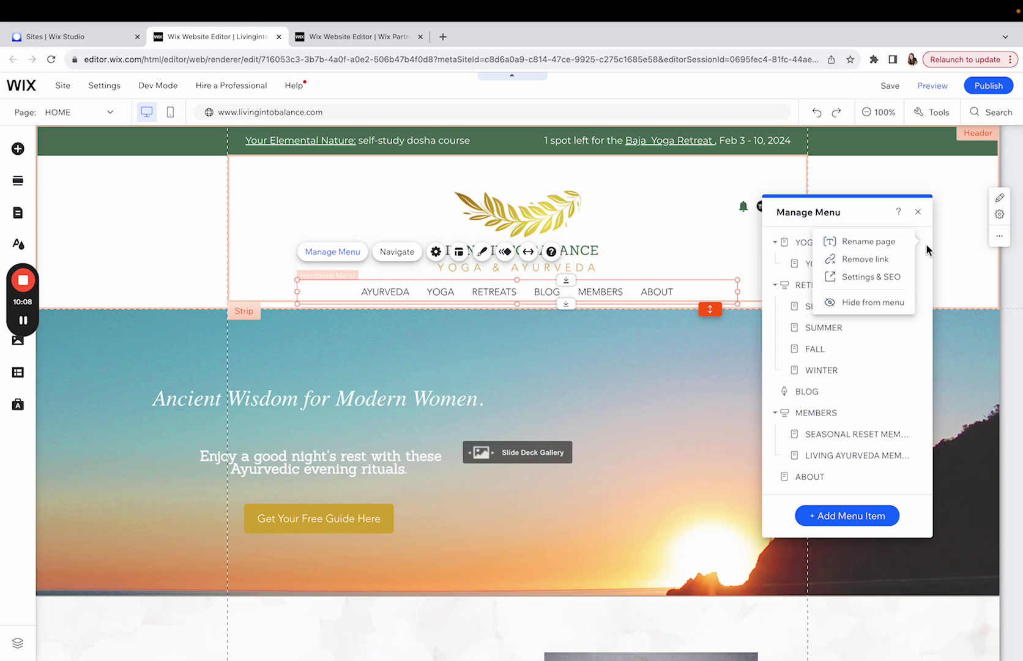
click(924, 245)
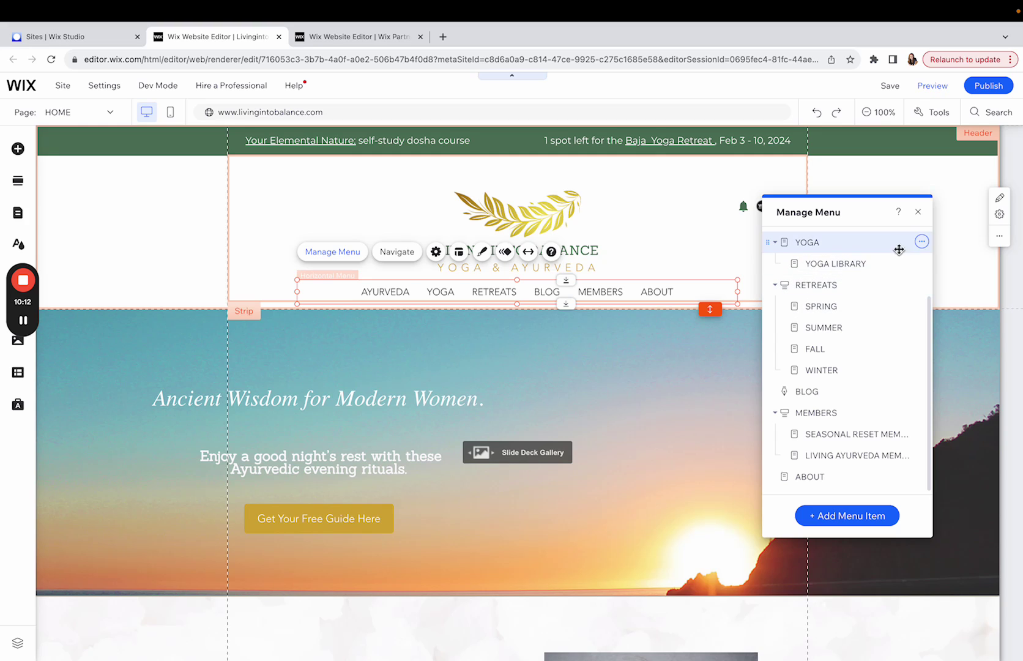
scroll(876, 250, up, 1)
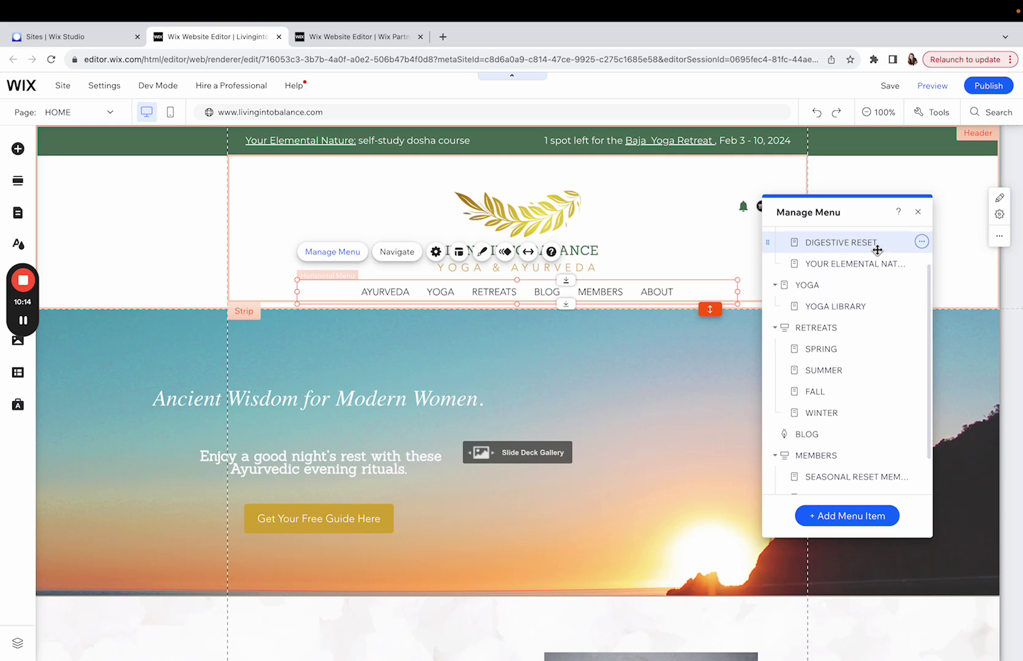
click(923, 285)
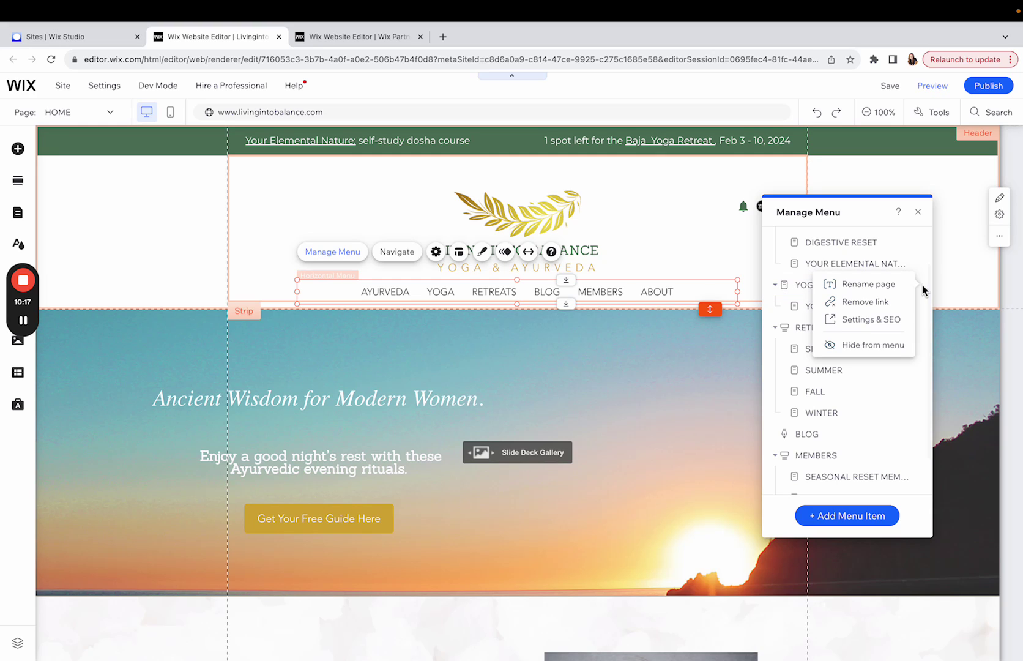
click(877, 285)
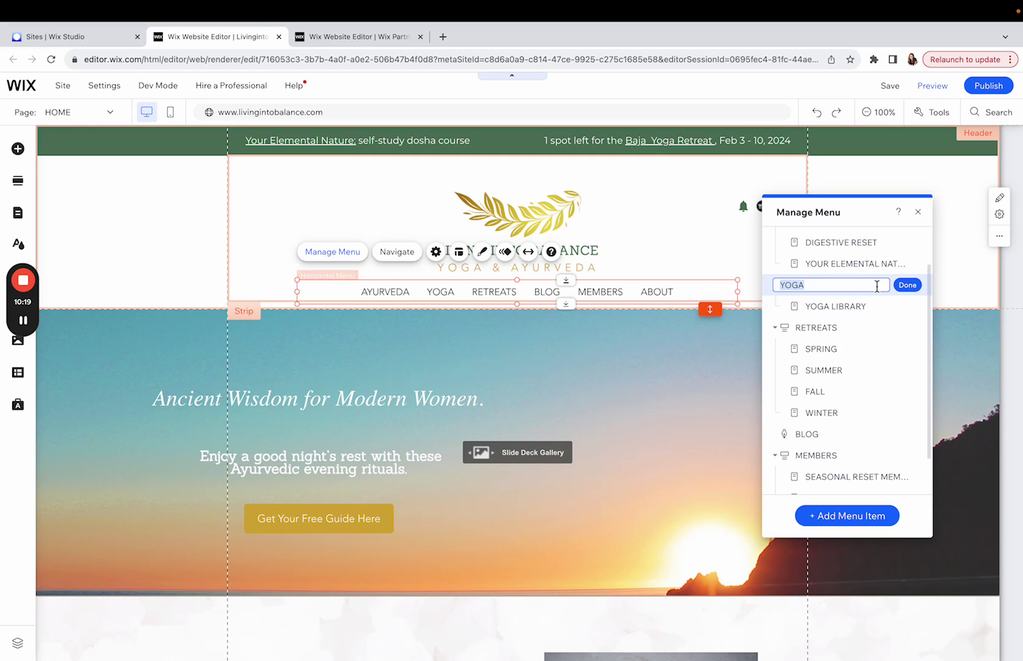
click(916, 285)
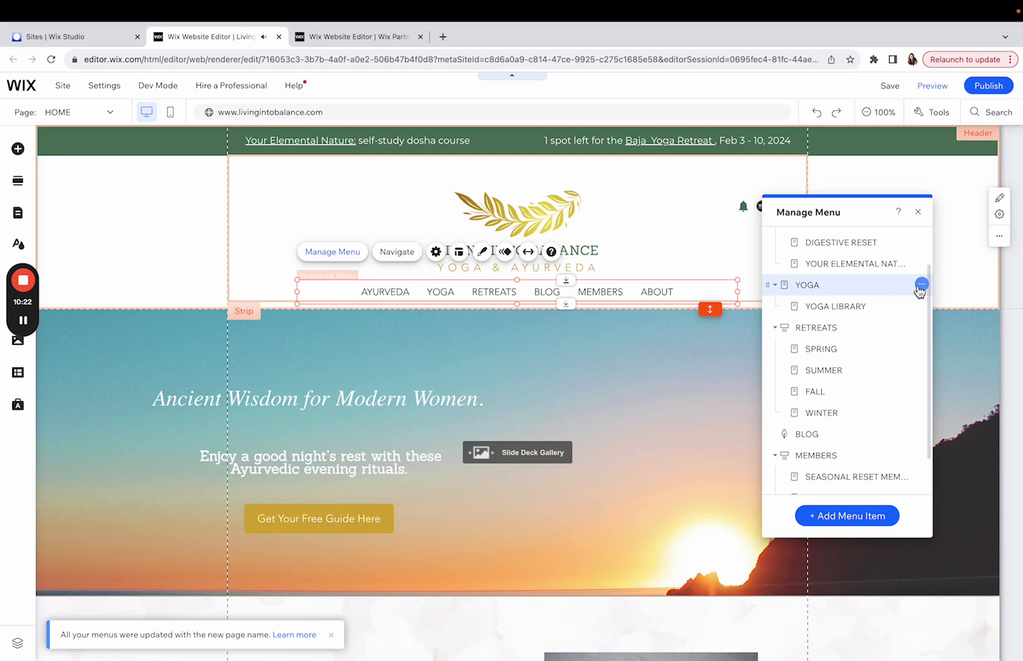
click(921, 286)
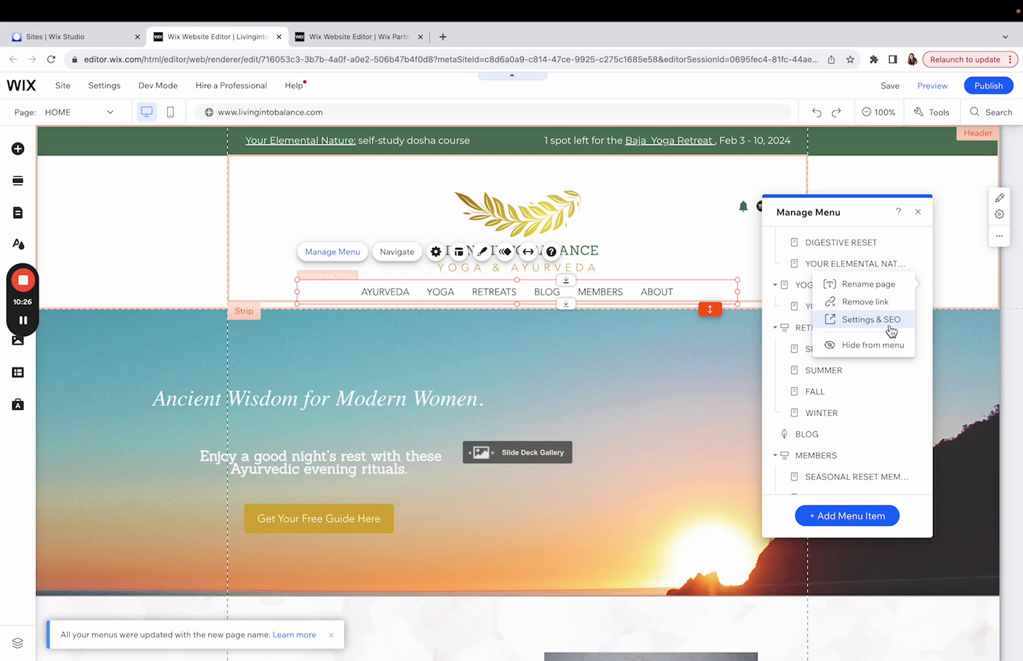
click(872, 395)
scroll(870, 398, down, 2)
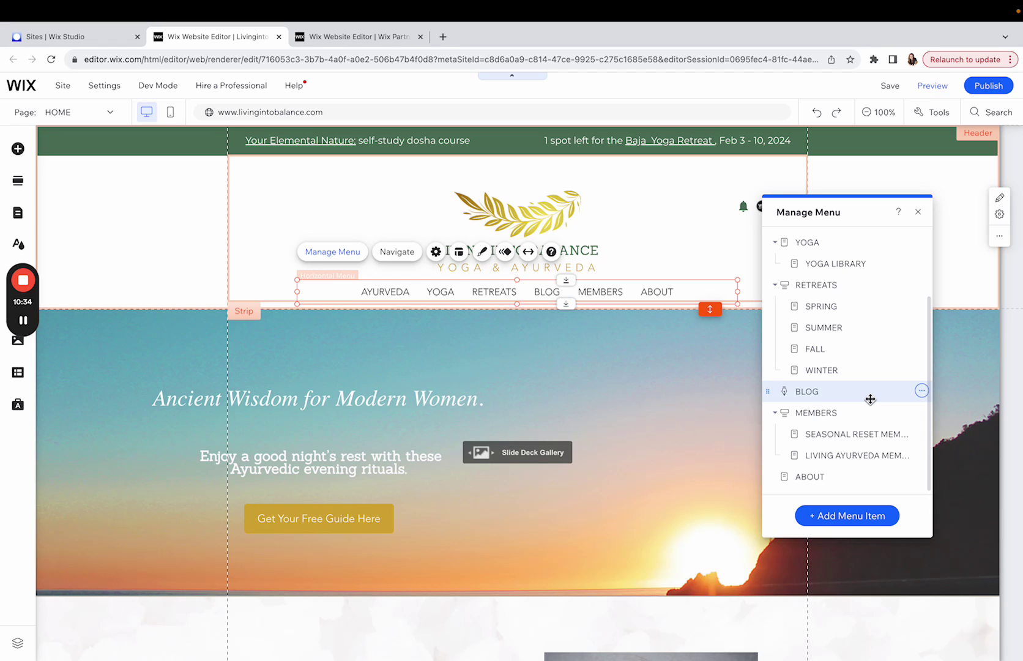
- Close Manage Menu and browse the Site Pages and Menu list down to SEASONAL RESET MEMBERS
click(920, 213)
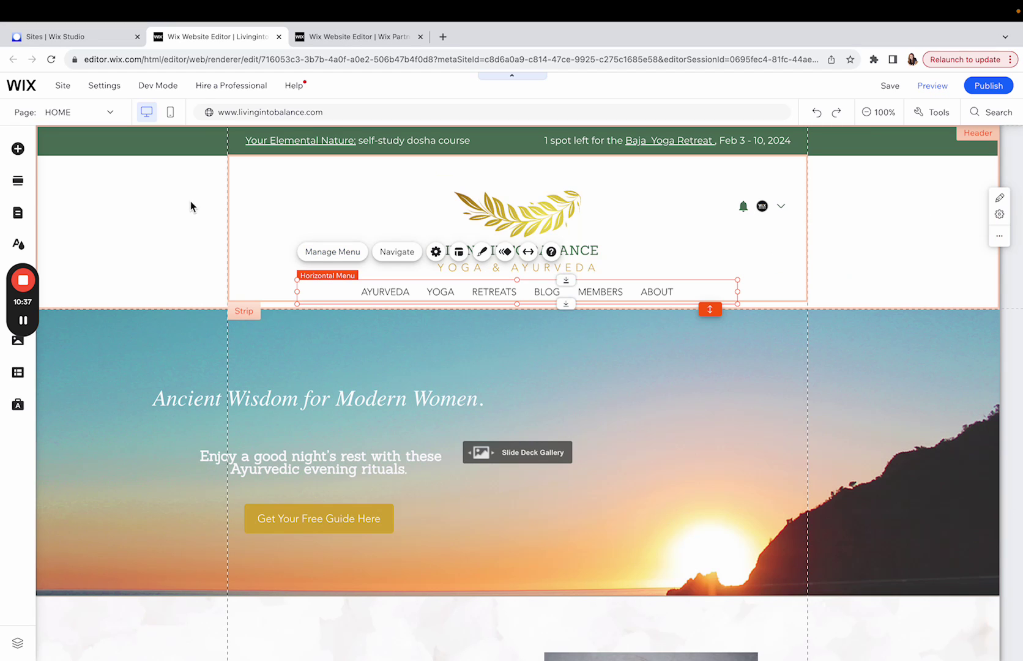
click(19, 214)
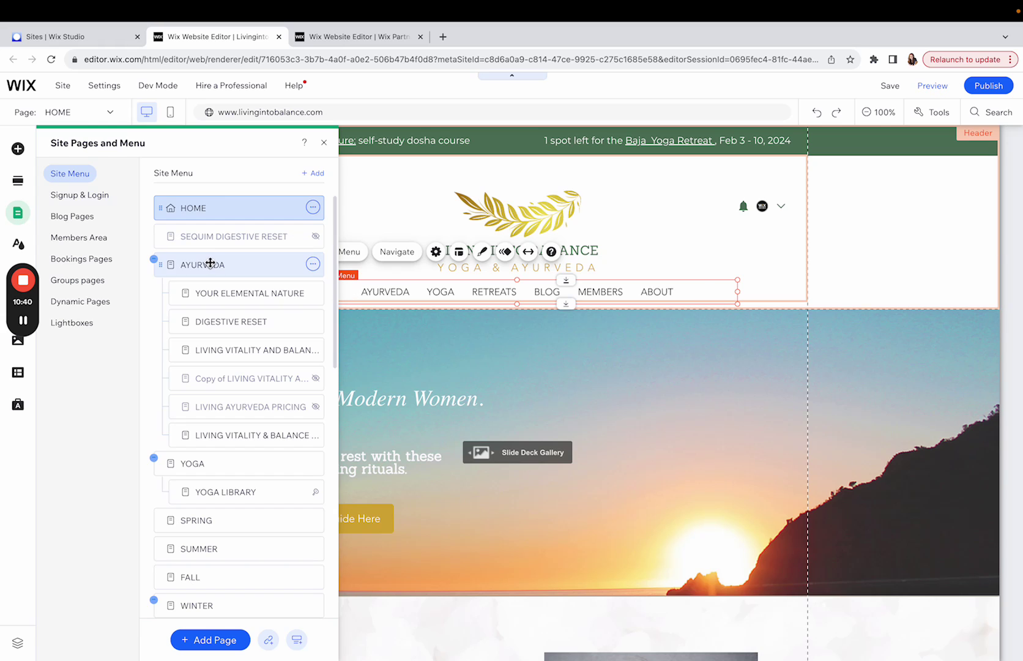
scroll(245, 428, down, 10)
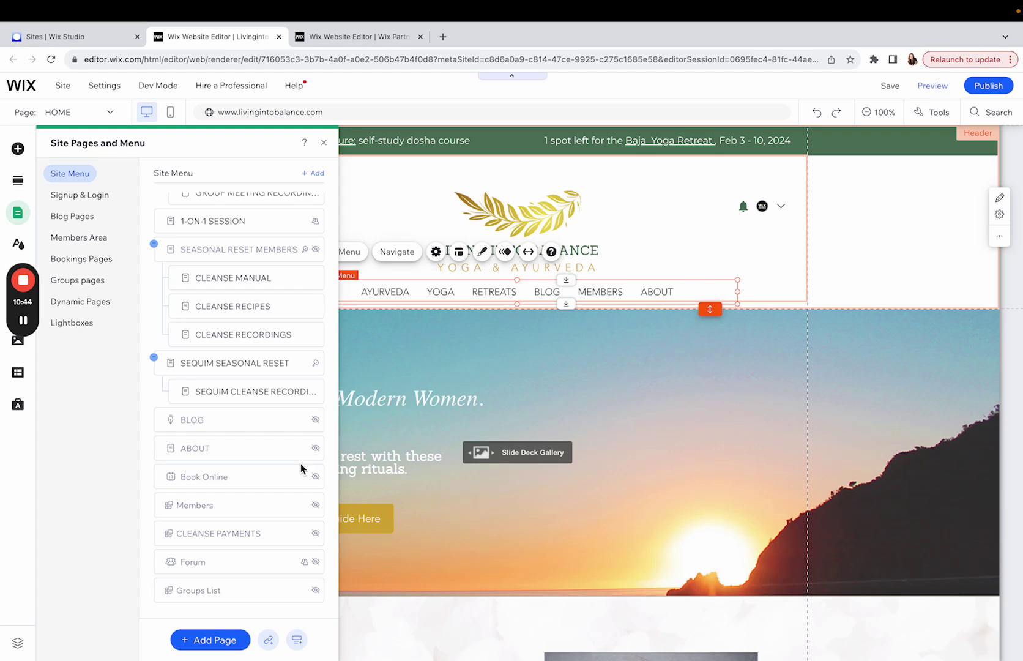
scroll(274, 435, up, 3)
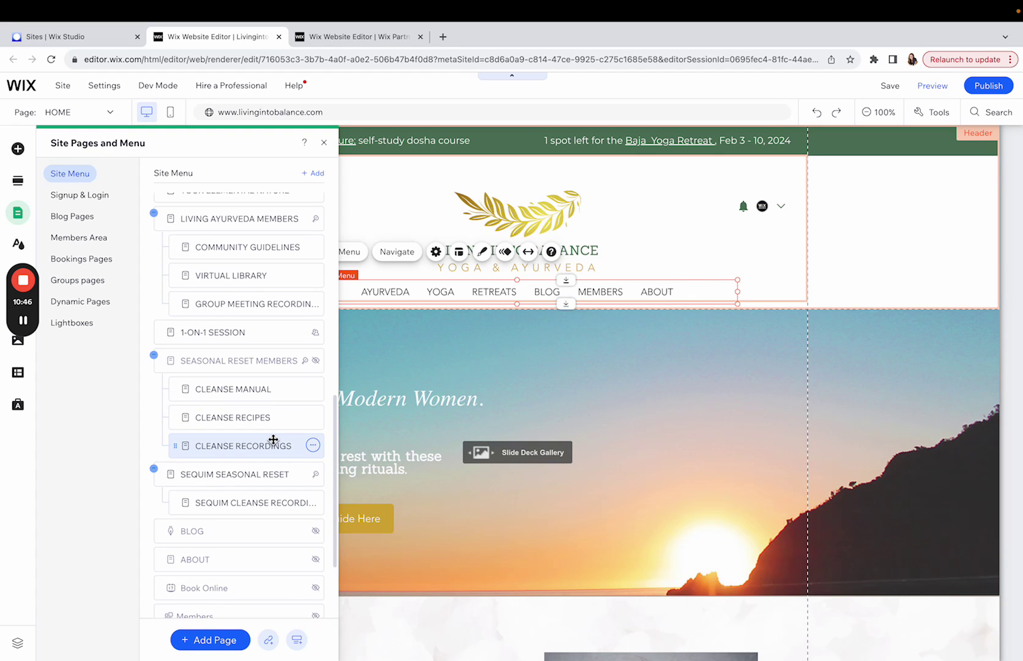
scroll(272, 438, up, 1)
scroll(267, 433, up, 6)
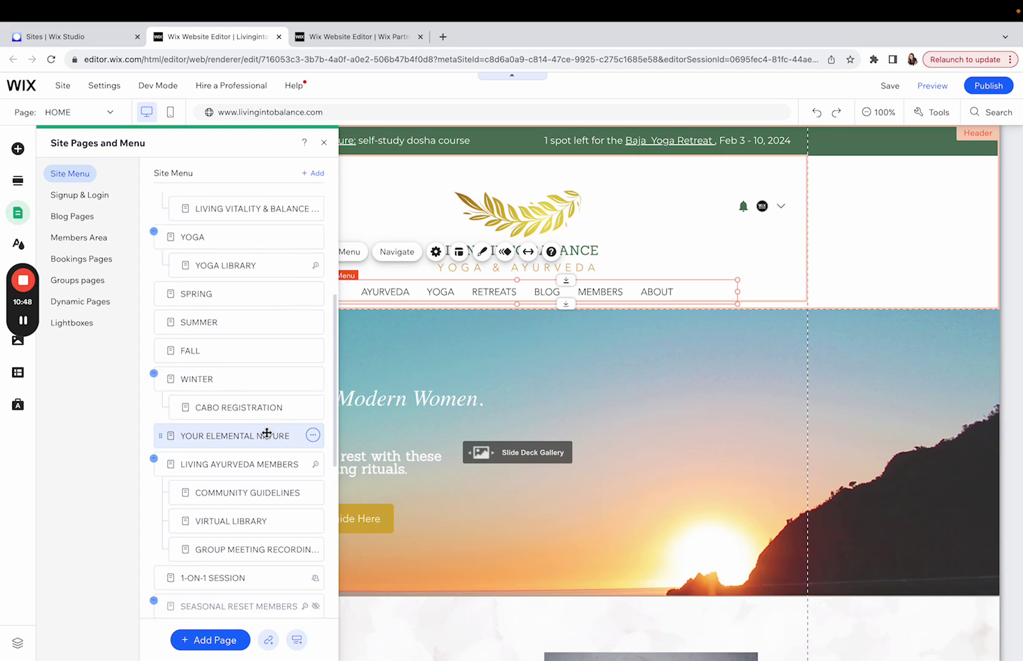
scroll(265, 433, up, 4)
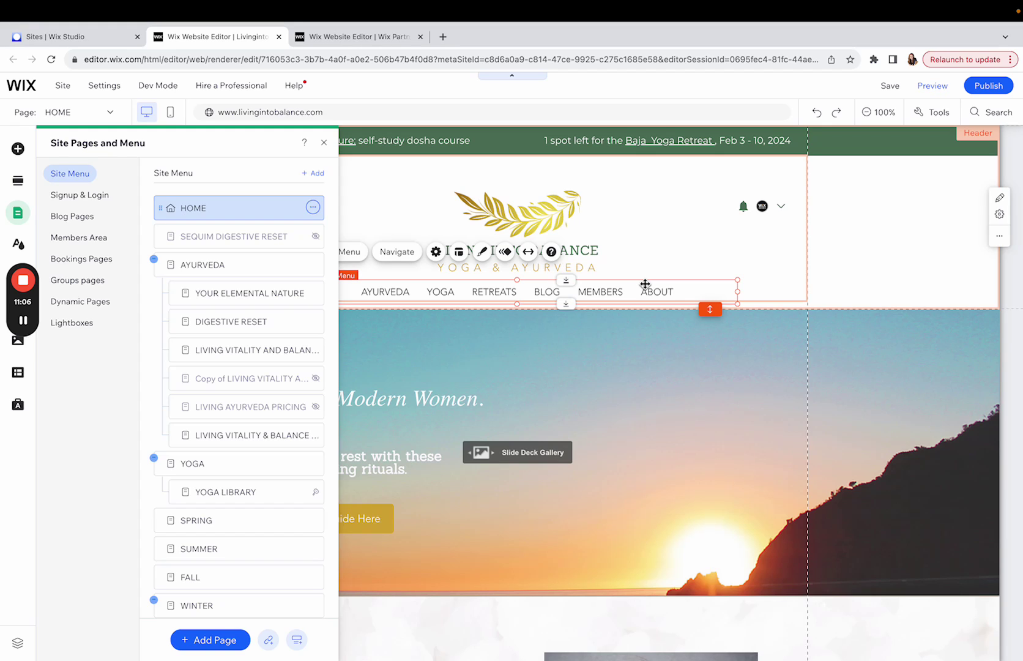
scroll(193, 288, down, 10)
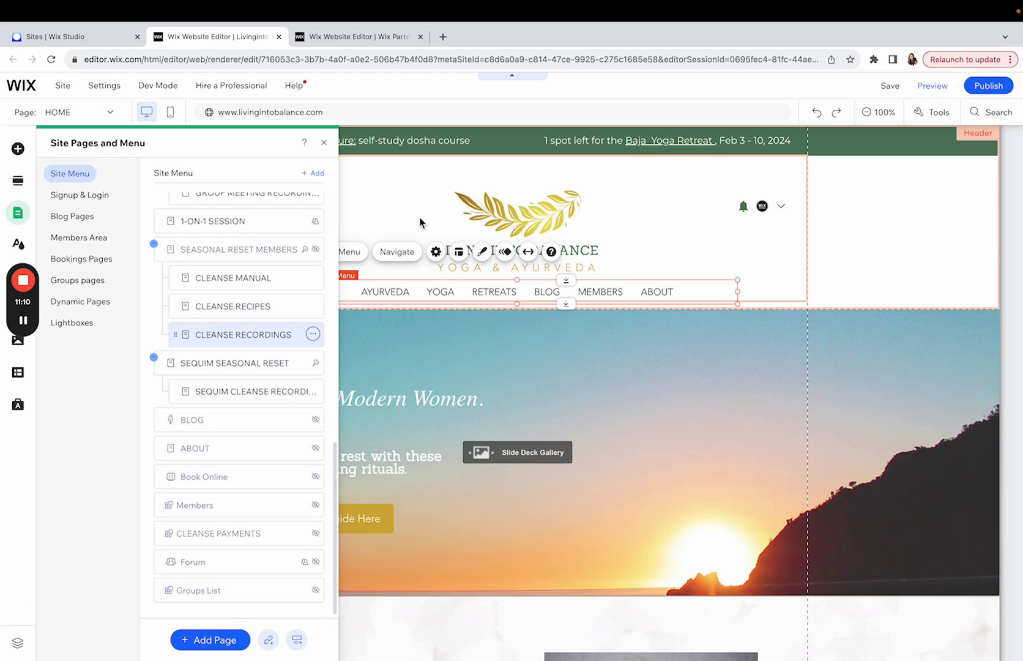
- Close Site Pages and Menu, reopen the horizontal menu's Manage Menu, and move it higher
click(324, 142)
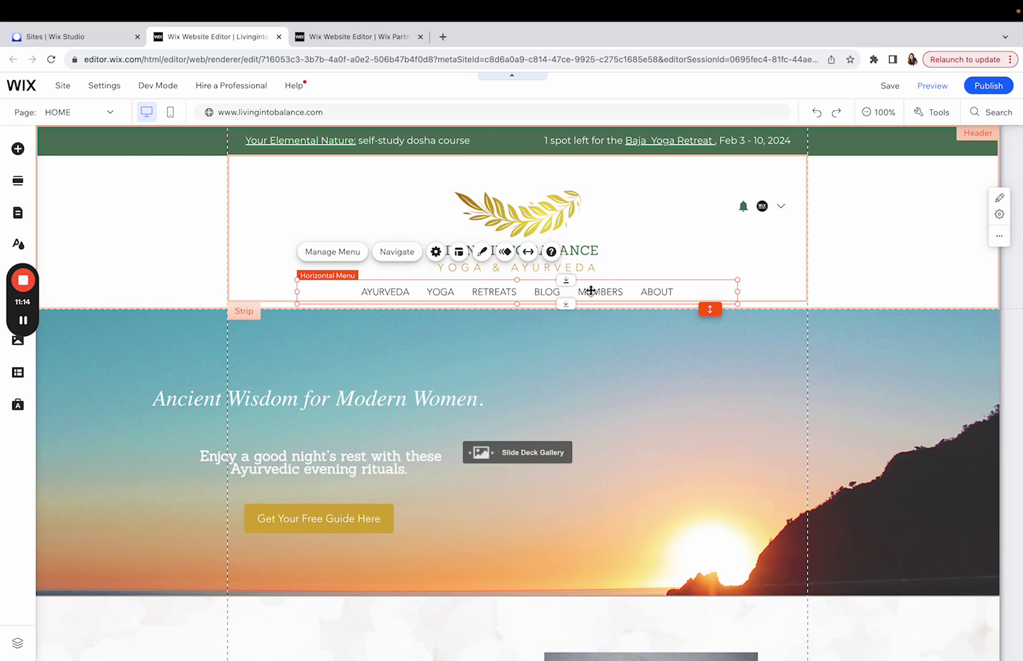
click(334, 252)
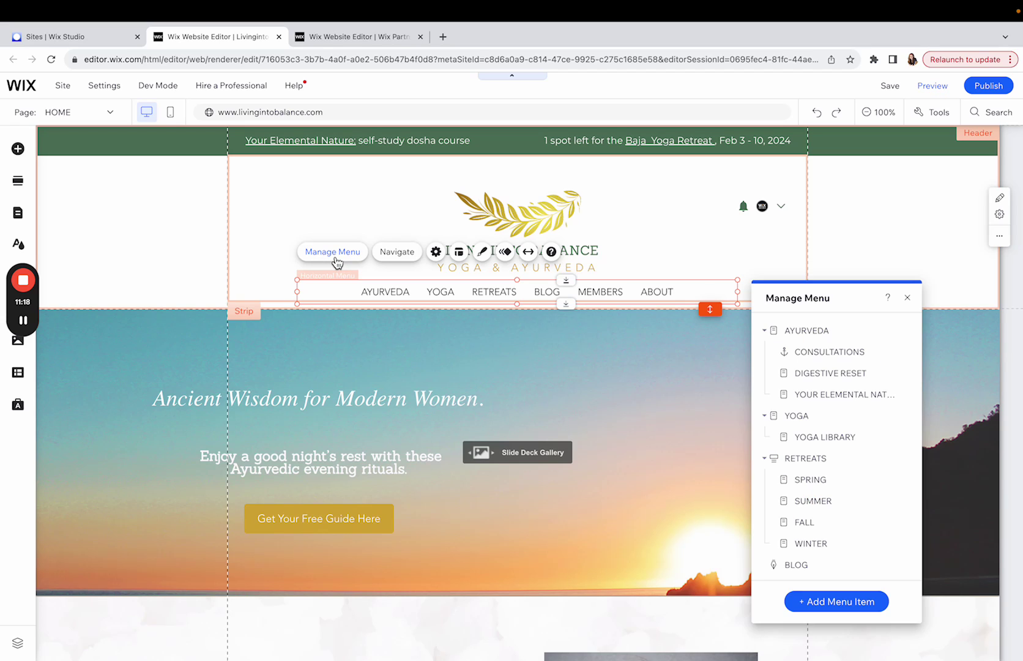
drag(829, 300, 817, 236)
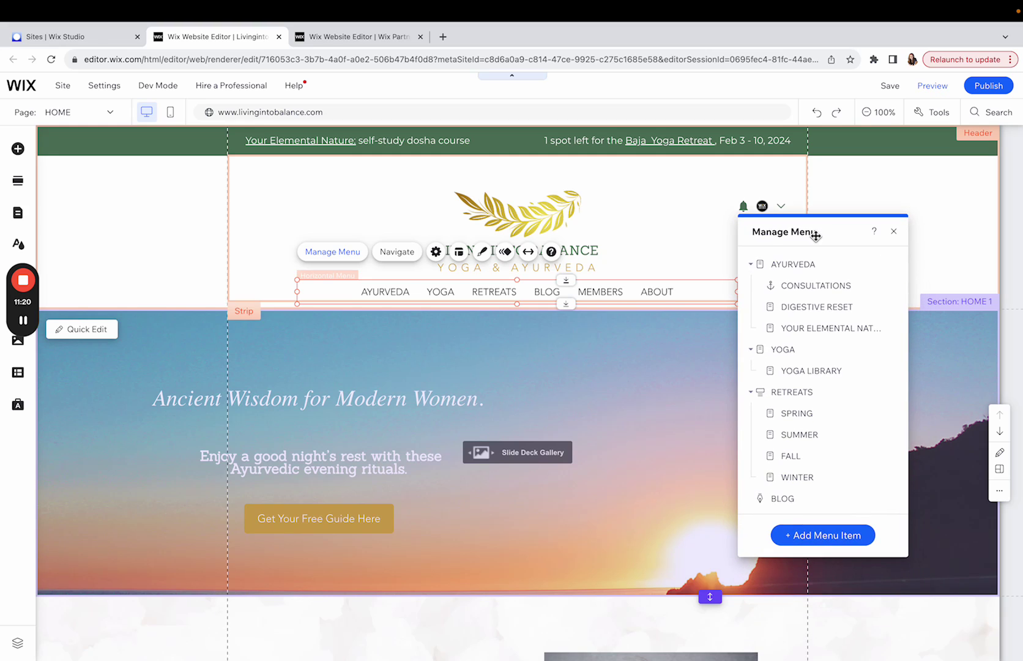